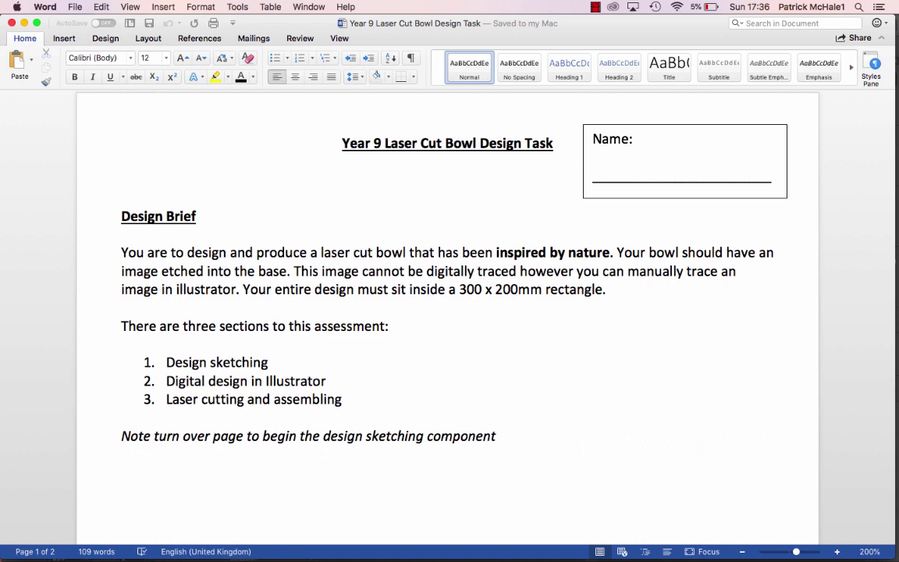
- Read through the laser-cut bowl design brief in Word, then switch to Illustrator
{"action": "left_click_drag", "start_coordinate": [120, 216], "coordinate": [124, 454]}
{"action": "left_click", "coordinate": [122, 307]}
{"action": "key", "text": "super+Tab"}
{"action": "key", "text": "super+Tab"}
{"action": "key", "text": "super+Tab"}
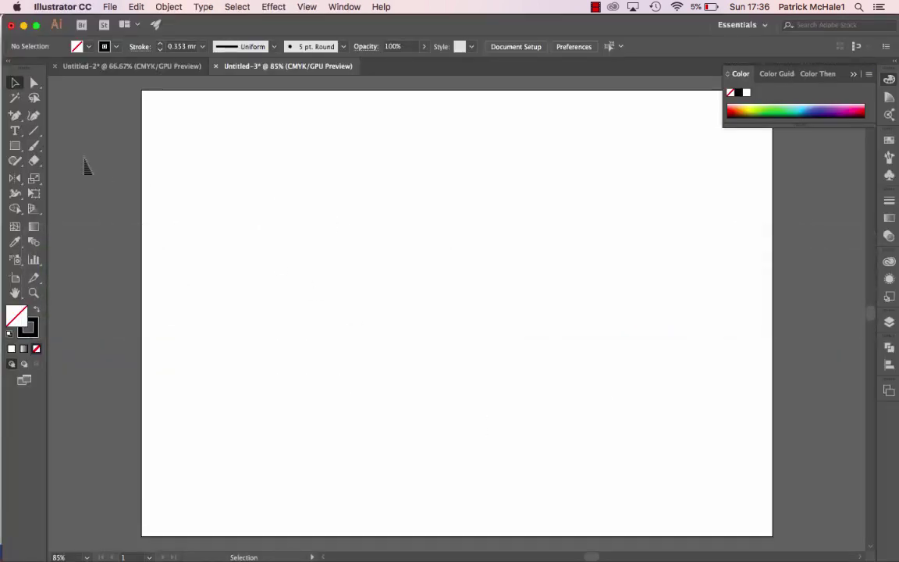
- Draw a rectangle on the artboard and set its width to 300 mm and height to 200 mm
{"action": "left_click", "coordinate": [14, 145]}
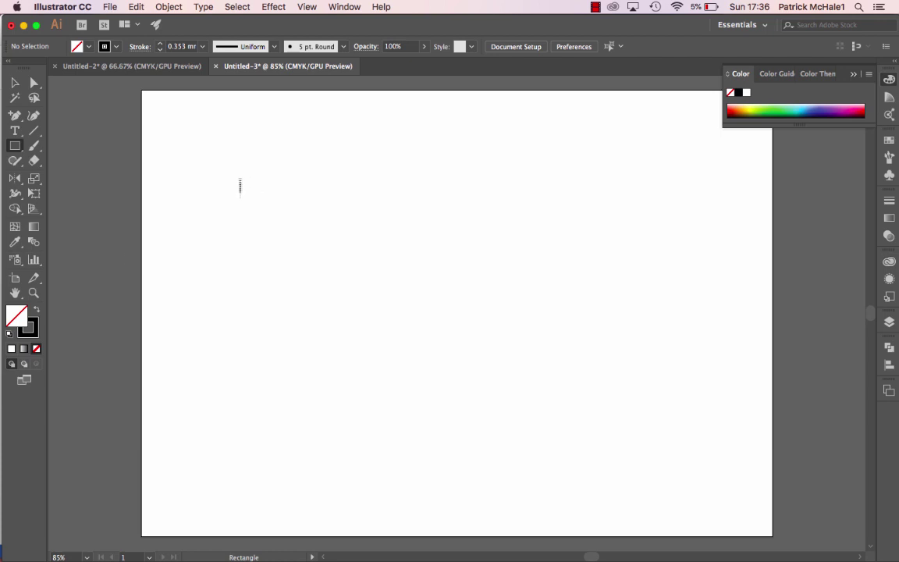
{"action": "left_click_drag", "start_coordinate": [236, 166], "coordinate": [646, 401]}
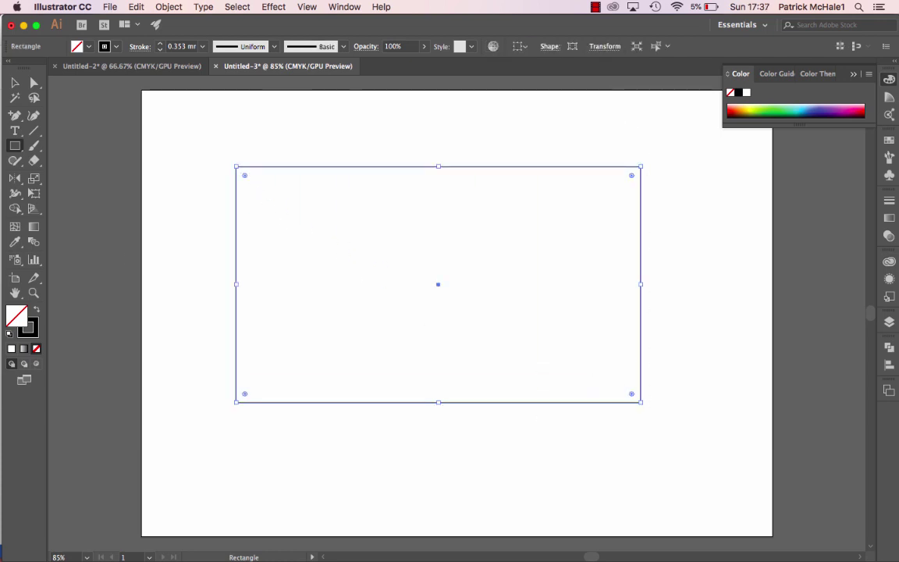
{"action": "left_click", "coordinate": [604, 46]}
{"action": "left_click", "coordinate": [575, 67]}
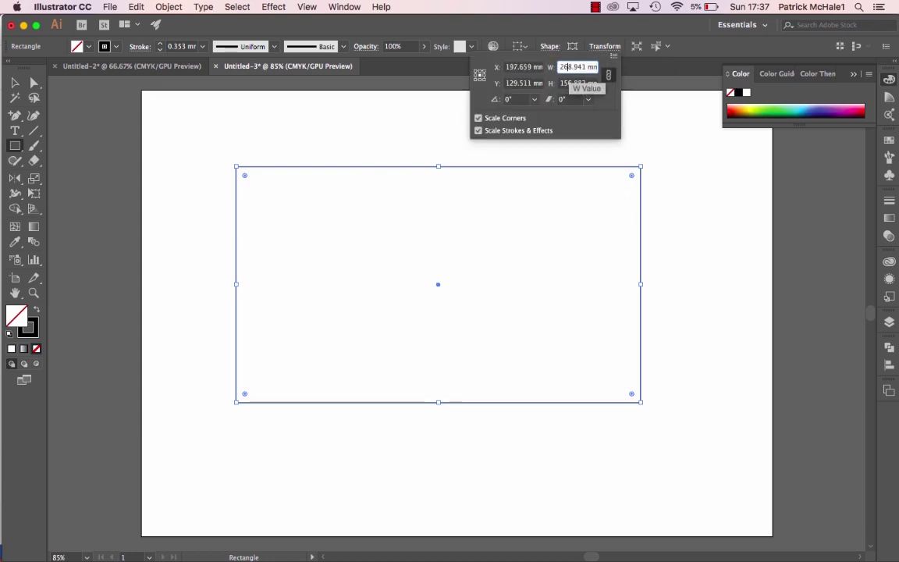
{"action": "double_click", "coordinate": [578, 68]}
{"action": "type", "text": "300"}
{"action": "key", "text": "Tab"}
{"action": "type", "text": "20"}
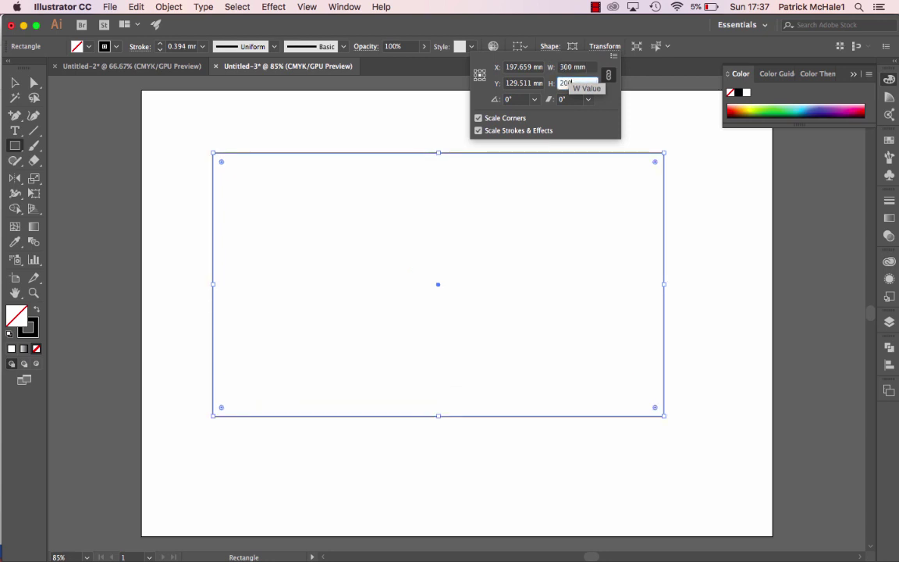
{"action": "key", "text": "Return"}
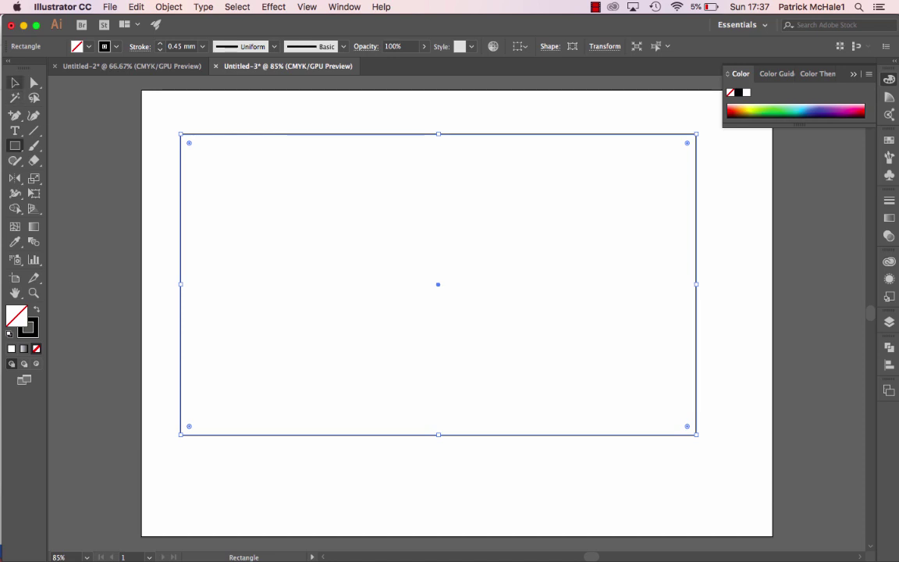
{"action": "left_click", "coordinate": [15, 83]}
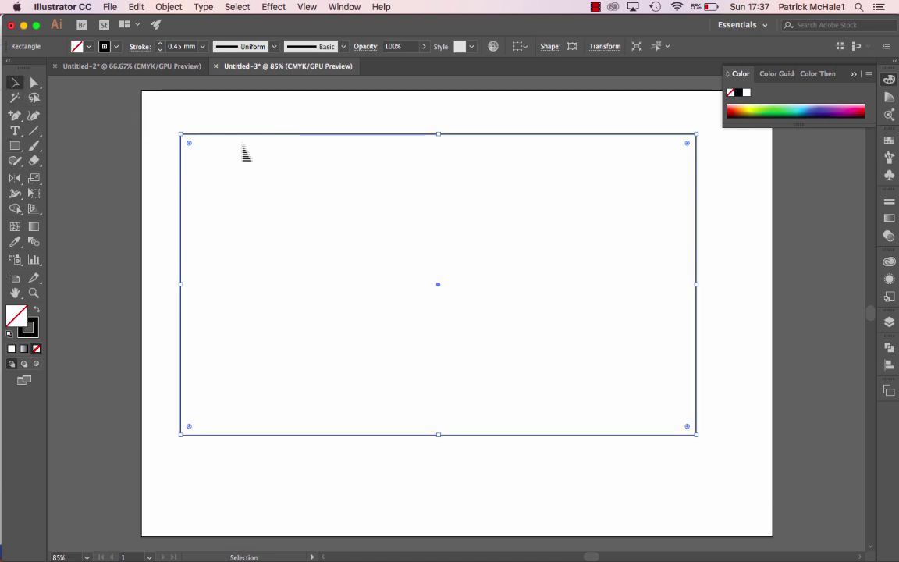
{"action": "left_click", "coordinate": [326, 143]}
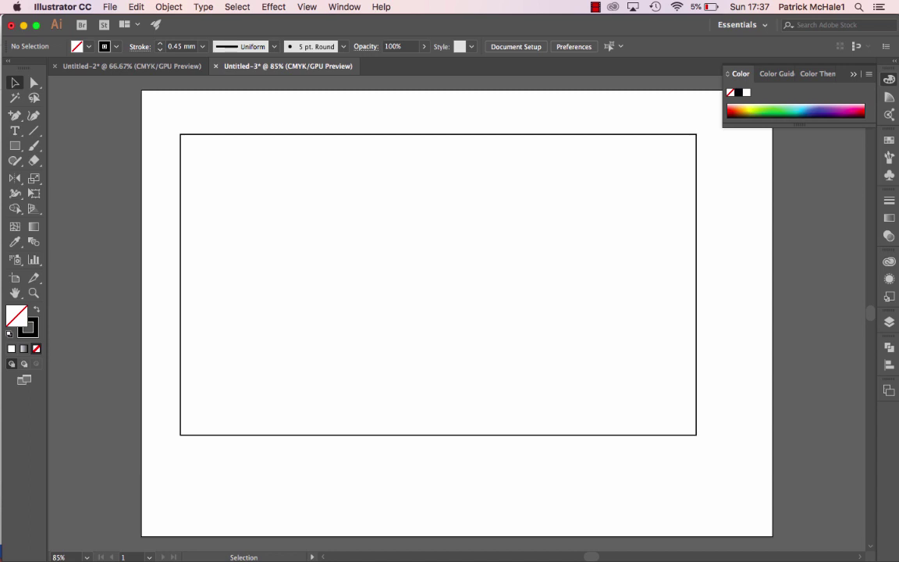
{"action": "left_click", "coordinate": [395, 135]}
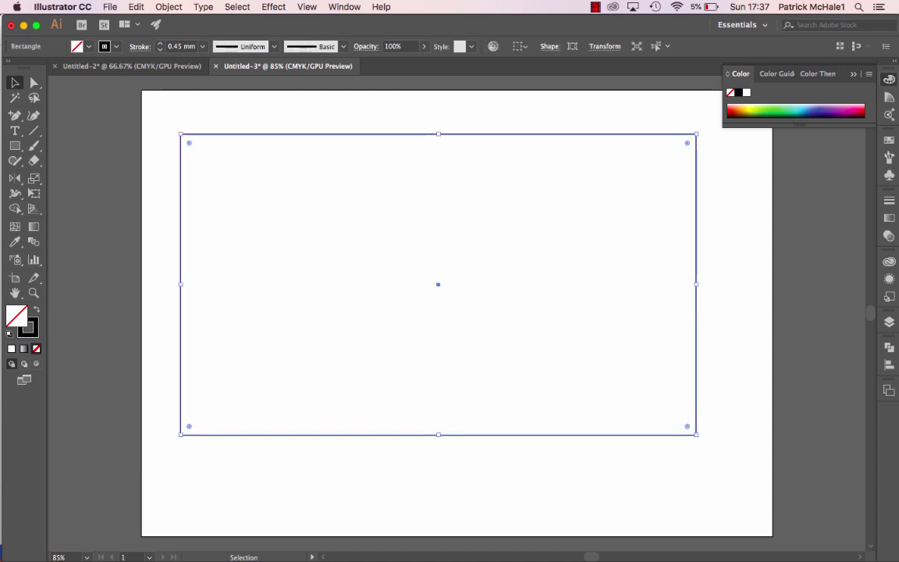
{"action": "left_click", "coordinate": [62, 6]}
{"action": "mouse_move", "coordinate": [70, 40]}
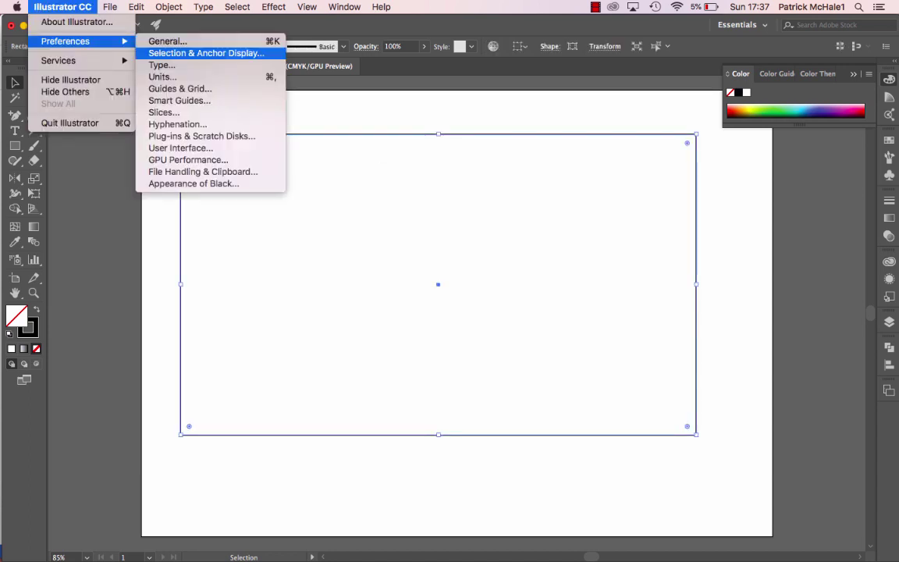
{"action": "left_click", "coordinate": [162, 76]}
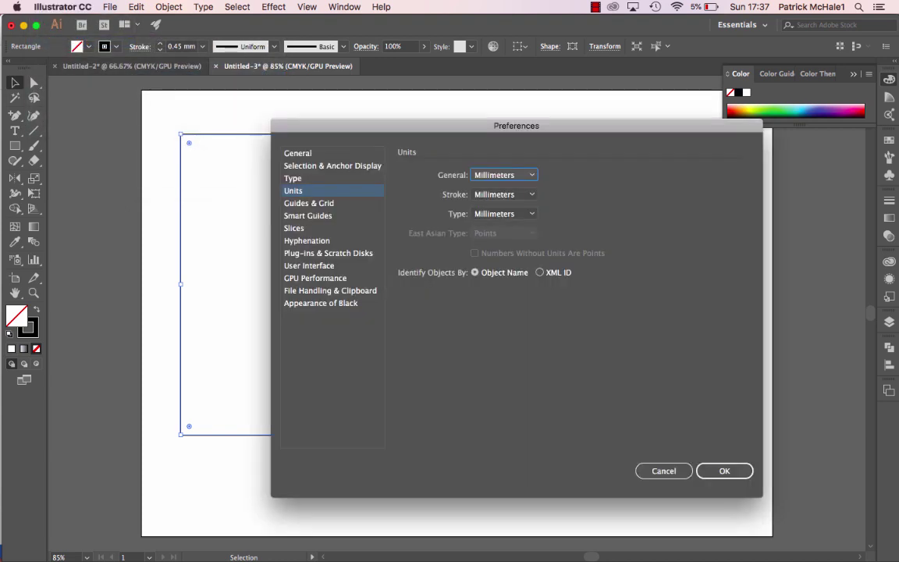
{"action": "left_click", "coordinate": [725, 472]}
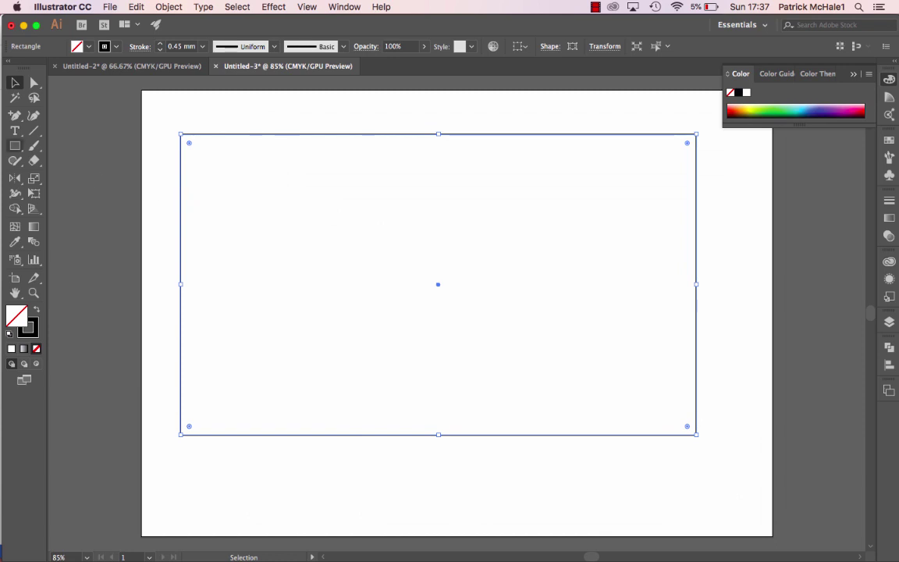
- Draw a five-point star in the upper left of the frame with the Star tool
{"action": "left_click", "coordinate": [14, 145]}
{"action": "left_click", "coordinate": [14, 145]}
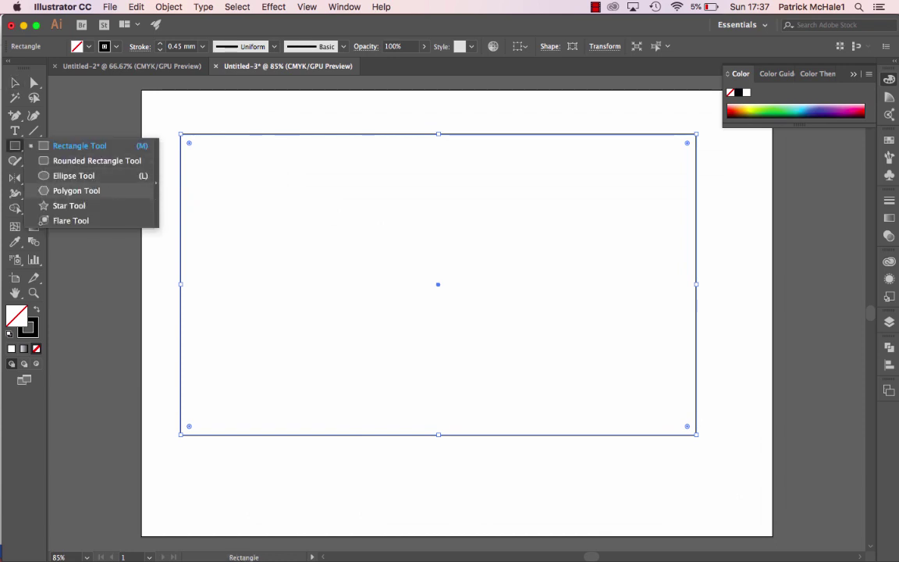
{"action": "left_click", "coordinate": [68, 205]}
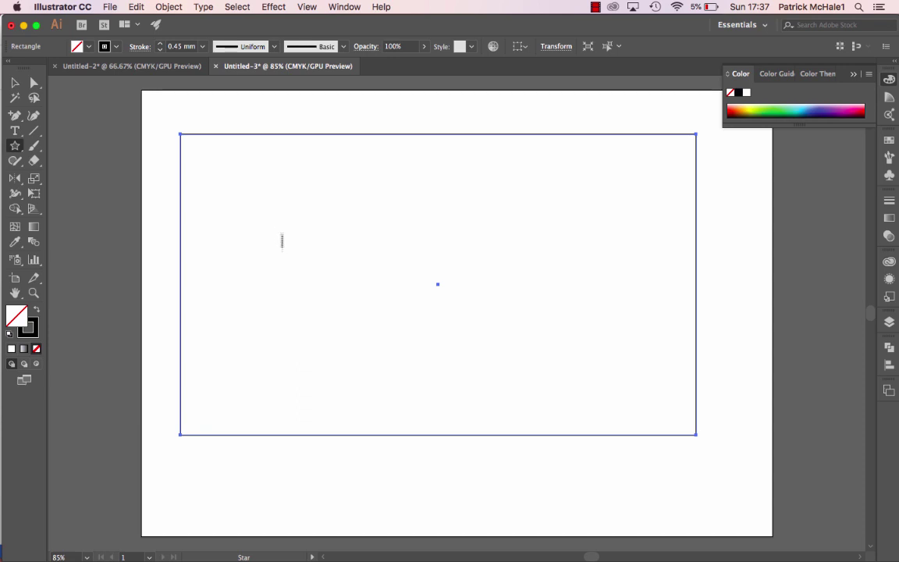
{"action": "left_click_drag", "start_coordinate": [282, 244], "coordinate": [317, 282]}
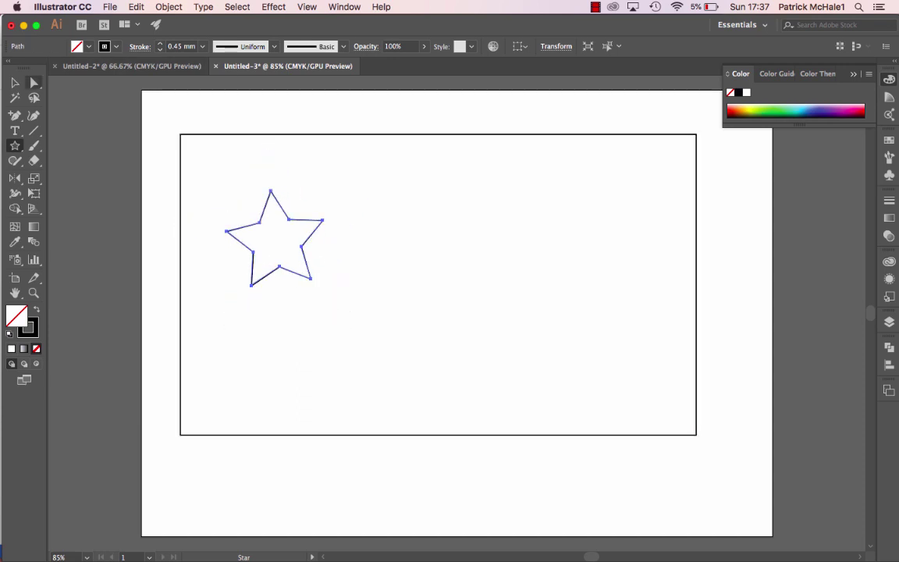
- Round all the star's corners into soft lobes and move it down and right
{"action": "left_click", "coordinate": [34, 83]}
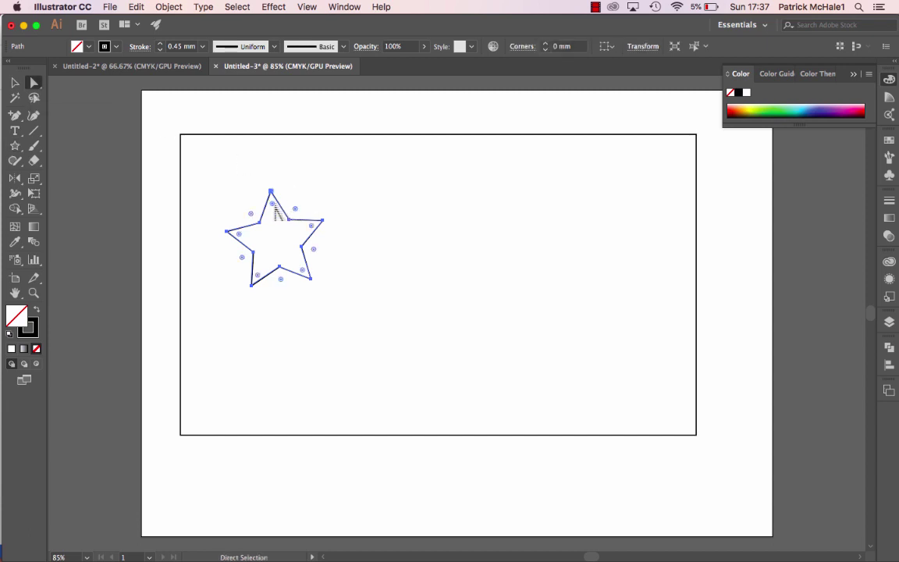
{"action": "left_click_drag", "start_coordinate": [274, 208], "coordinate": [275, 219]}
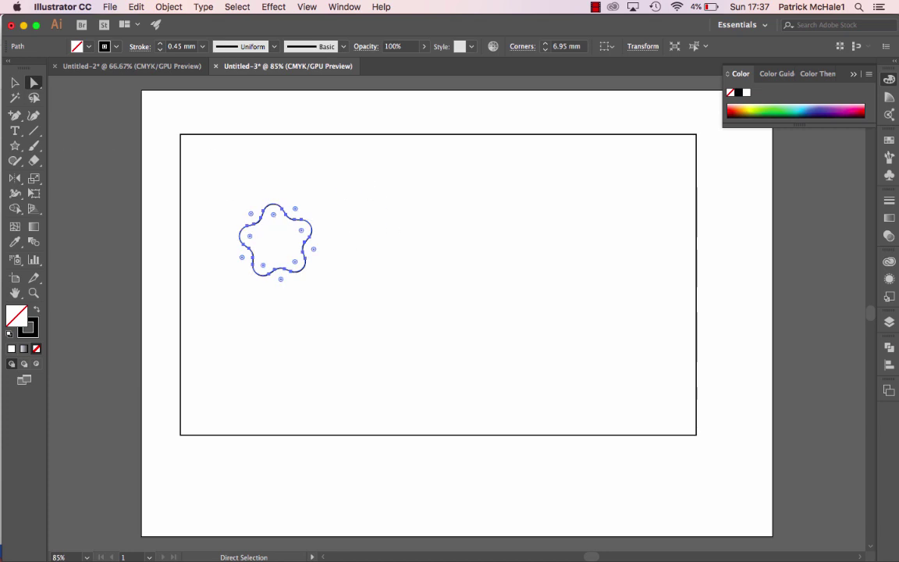
{"action": "key", "text": "v"}
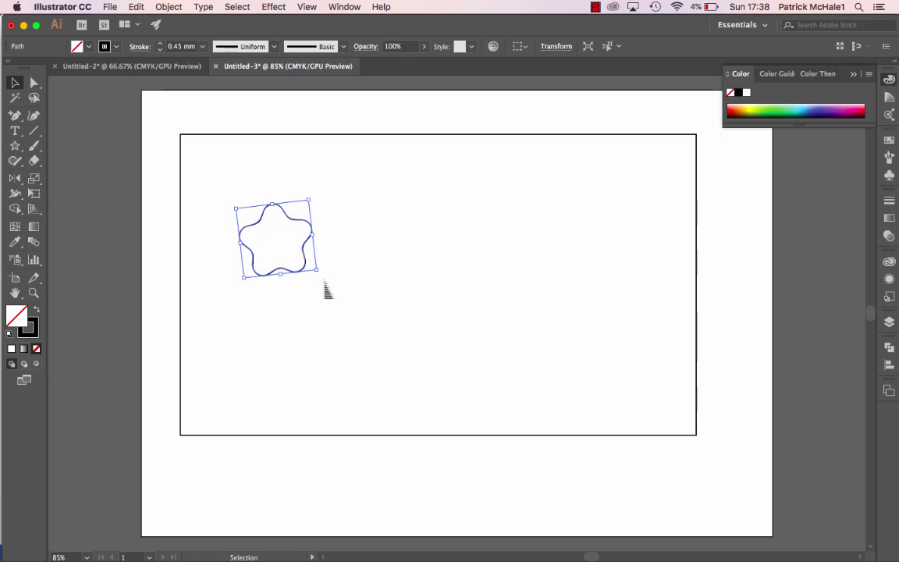
{"action": "left_click_drag", "start_coordinate": [263, 233], "coordinate": [306, 269]}
{"action": "left_click", "coordinate": [556, 46]}
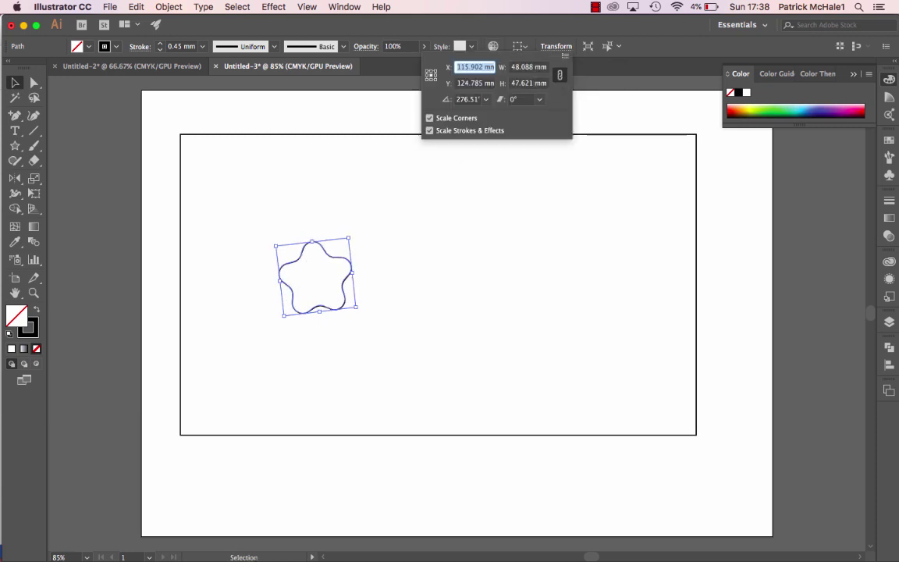
- Show the Transform panel from the Window menu
{"action": "left_click", "coordinate": [344, 6]}
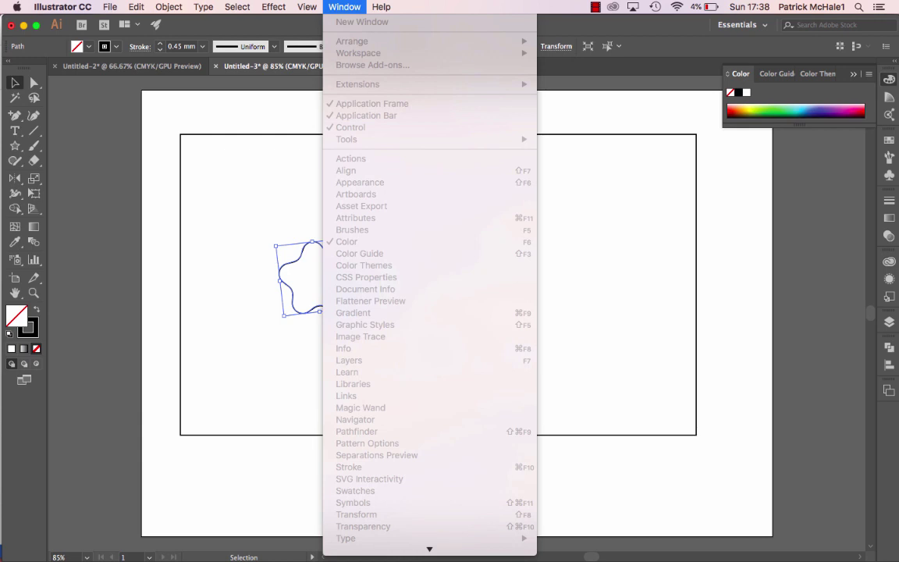
{"action": "key", "text": "Escape"}
{"action": "left_click", "coordinate": [579, 253]}
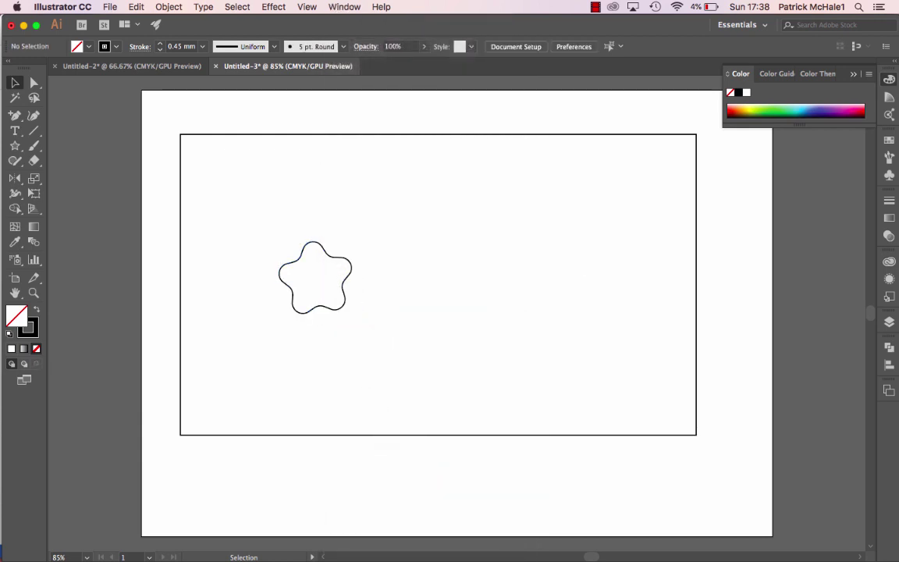
{"action": "left_click", "coordinate": [344, 6]}
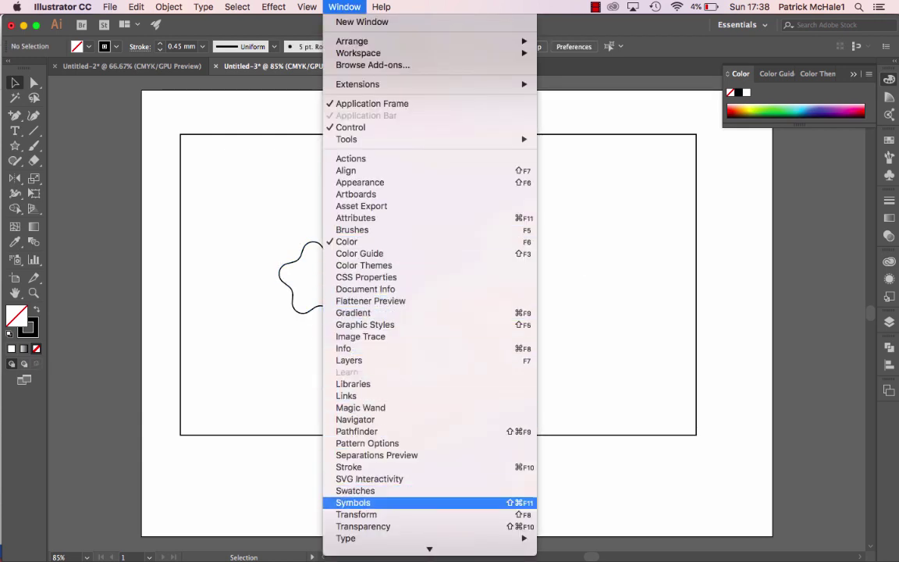
{"action": "left_click", "coordinate": [356, 514]}
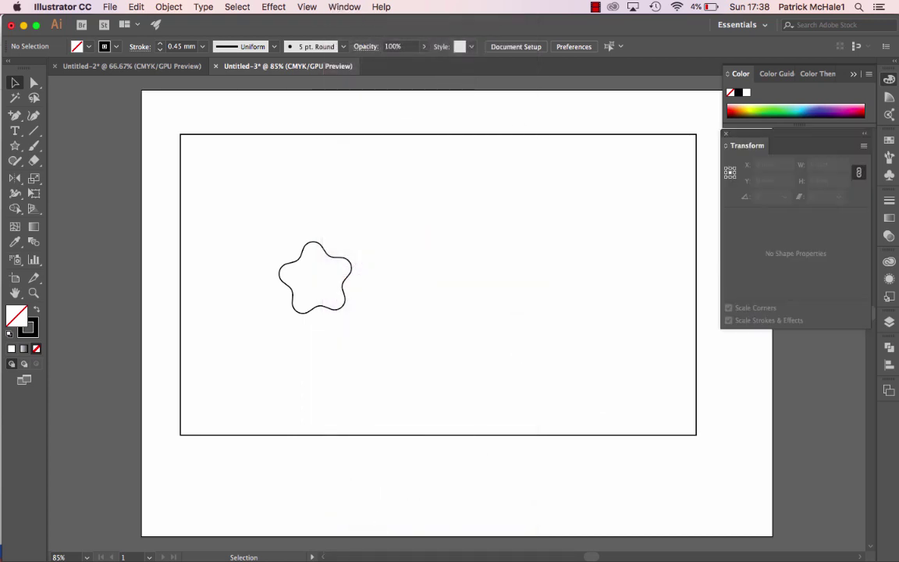
- Set the rounded star's width and height to 50 mm in the Transform panel
{"action": "left_click", "coordinate": [344, 263]}
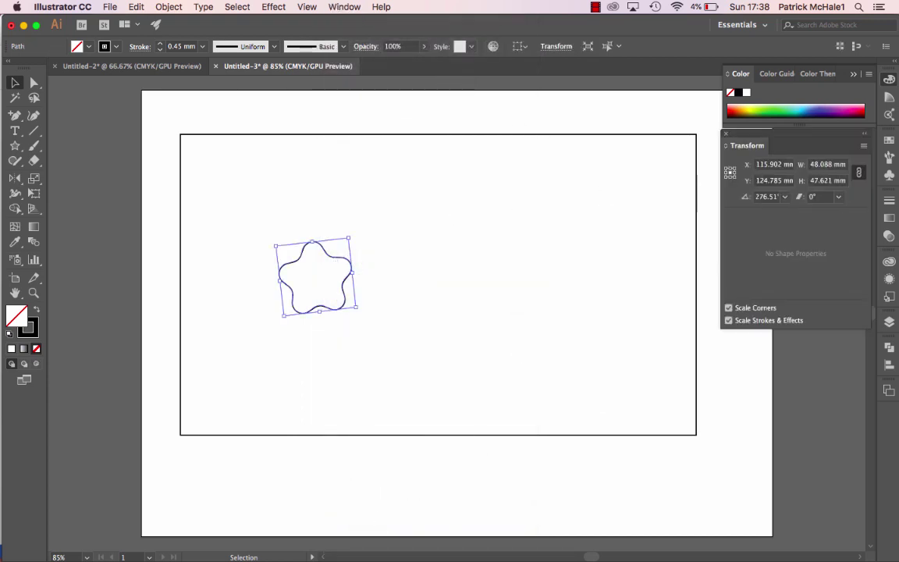
{"action": "left_click", "coordinate": [821, 164]}
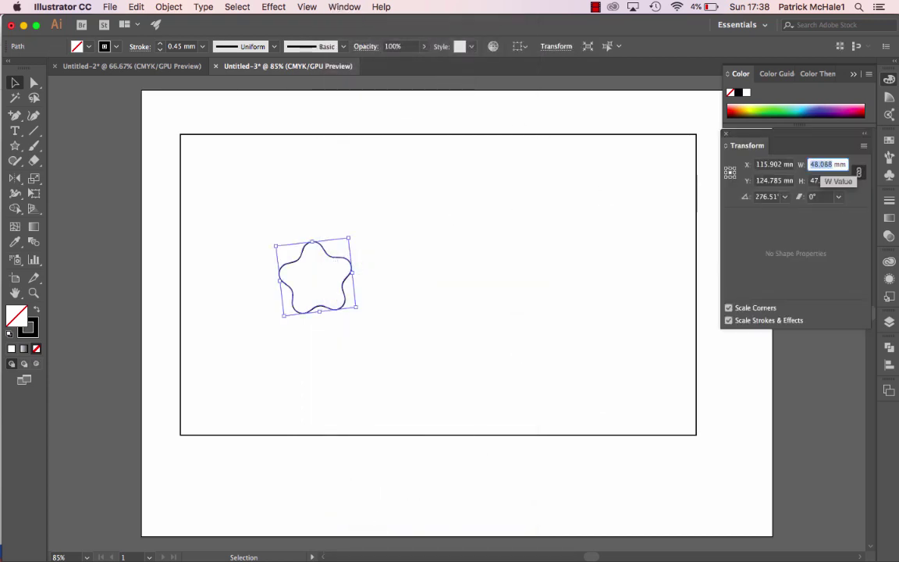
{"action": "type", "text": "50"}
{"action": "key", "text": "Tab"}
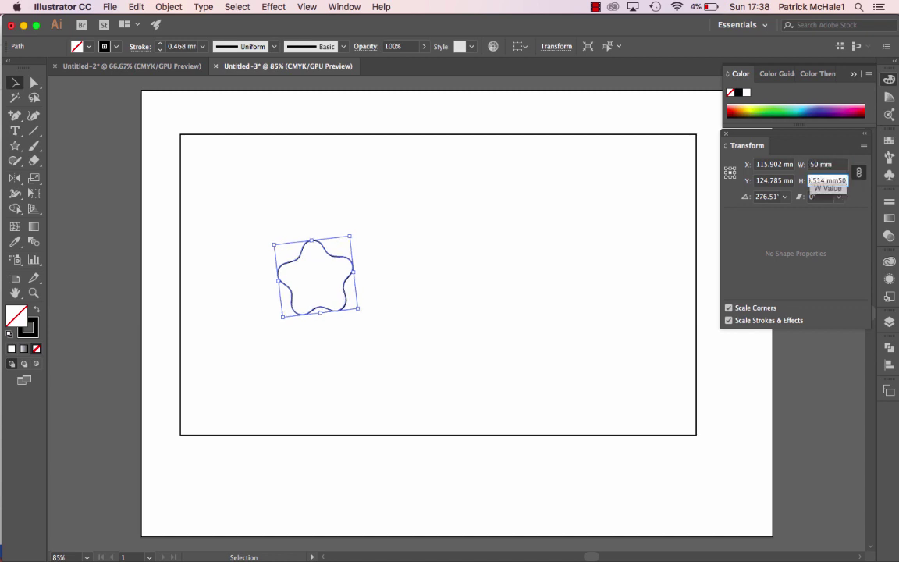
{"action": "type", "text": "50"}
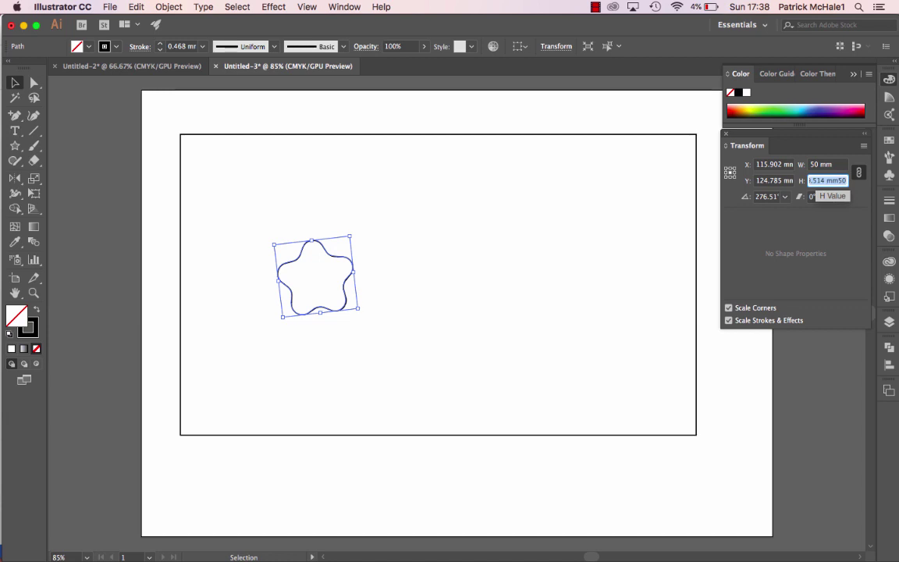
{"action": "type", "text": "50"}
{"action": "key", "text": "Return"}
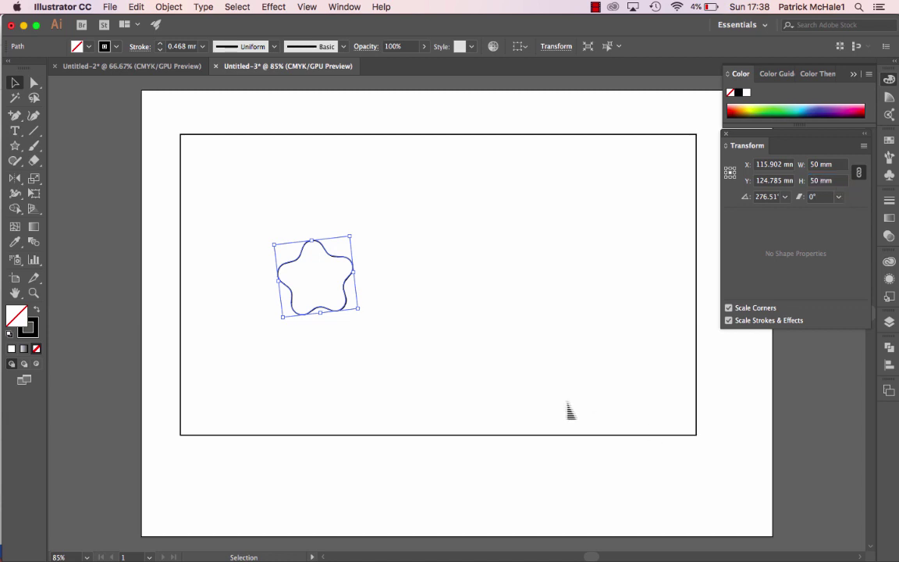
{"action": "left_click", "coordinate": [562, 395]}
{"action": "left_click", "coordinate": [345, 267]}
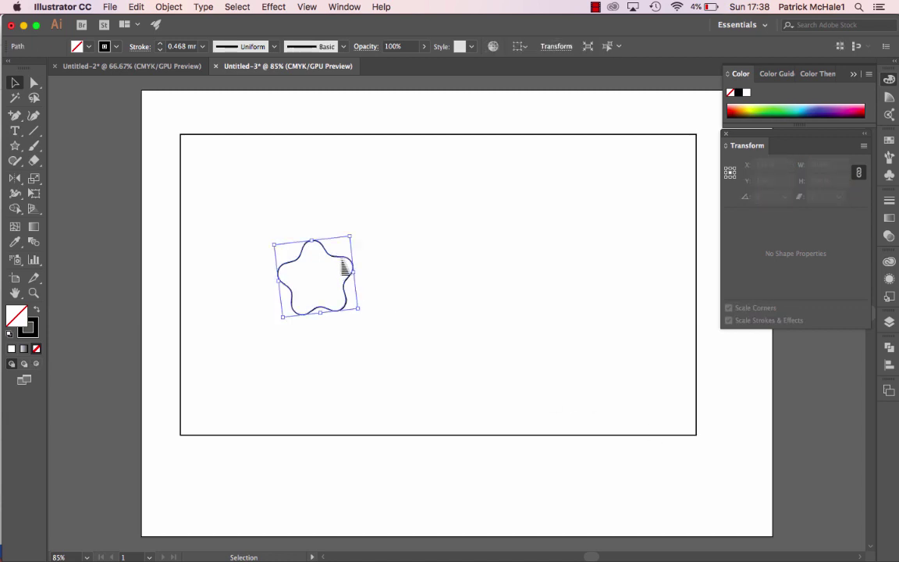
{"action": "key", "text": "a"}
{"action": "key", "text": "super+c"}
{"action": "key", "text": "super+v"}
{"action": "key", "text": "v"}
{"action": "mouse_move", "coordinate": [444, 295]}
{"action": "left_mouse_down"}
{"action": "mouse_move", "coordinate": [544, 256]}
{"action": "mouse_move", "coordinate": [545, 265]}
{"action": "left_mouse_up"}
{"action": "key", "text": "x"}
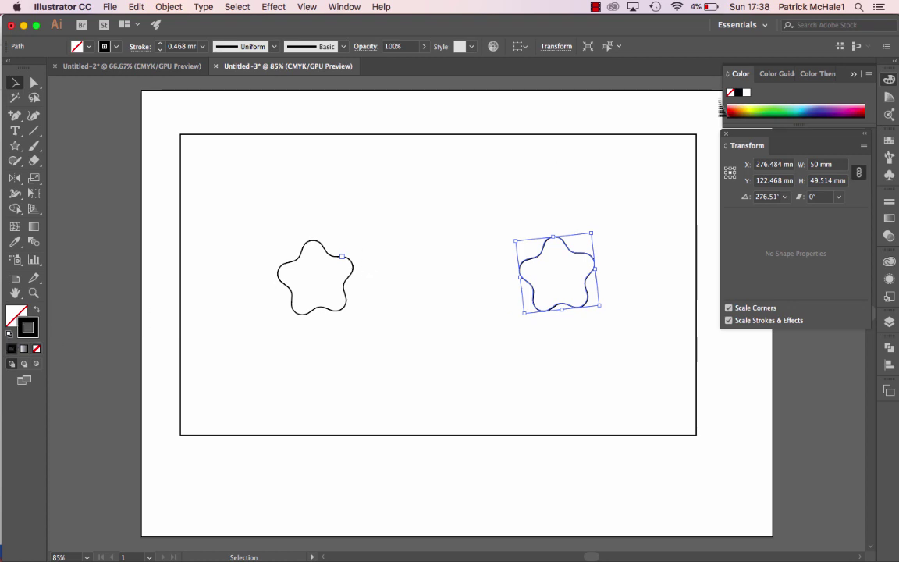
{"action": "left_click", "coordinate": [734, 117]}
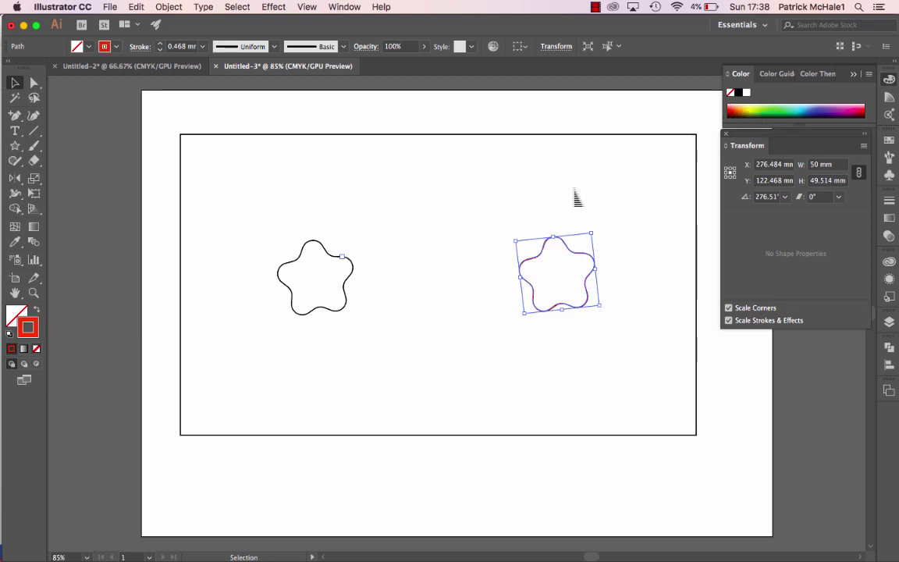
{"action": "left_click", "coordinate": [537, 201]}
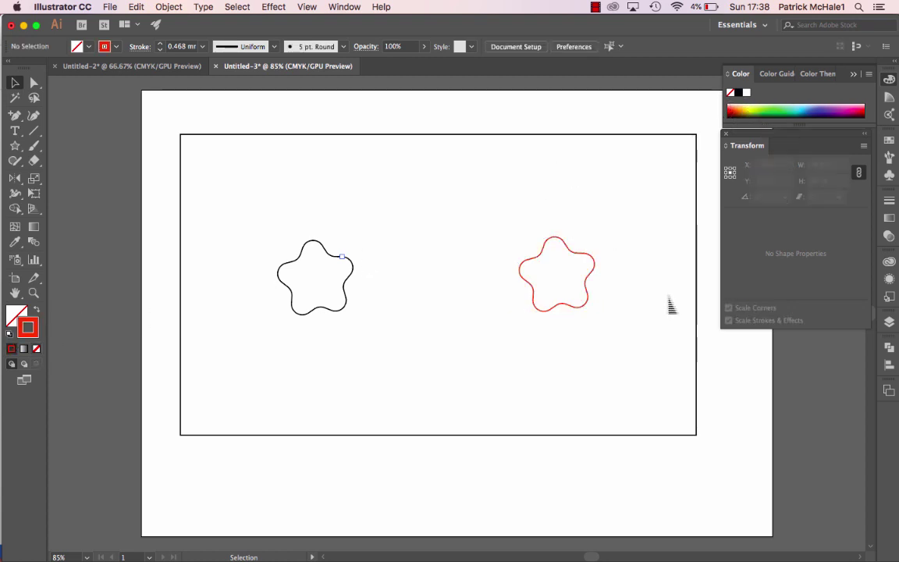
{"action": "left_click", "coordinate": [539, 261]}
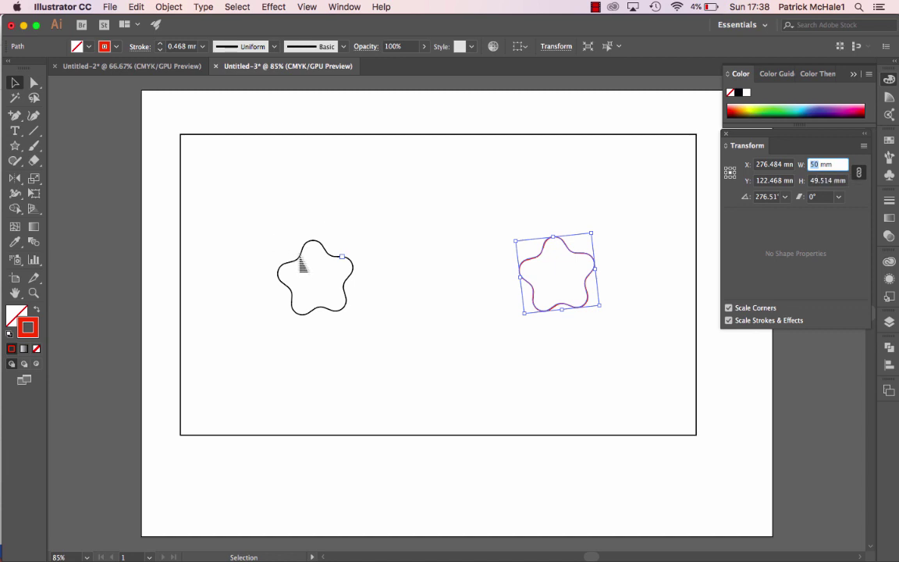
{"action": "left_click", "coordinate": [302, 263]}
{"action": "left_click", "coordinate": [304, 262]}
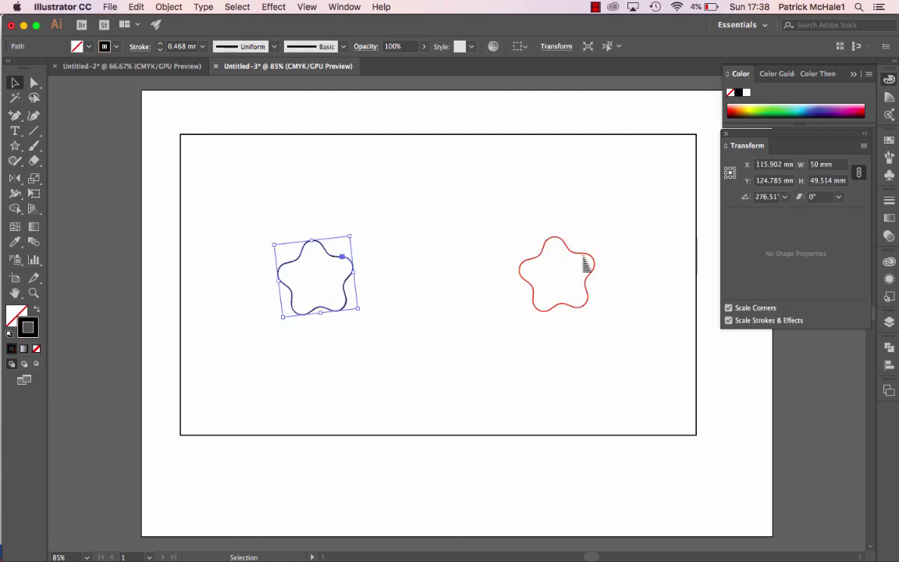
{"action": "left_click", "coordinate": [585, 264]}
{"action": "key", "text": "Delete"}
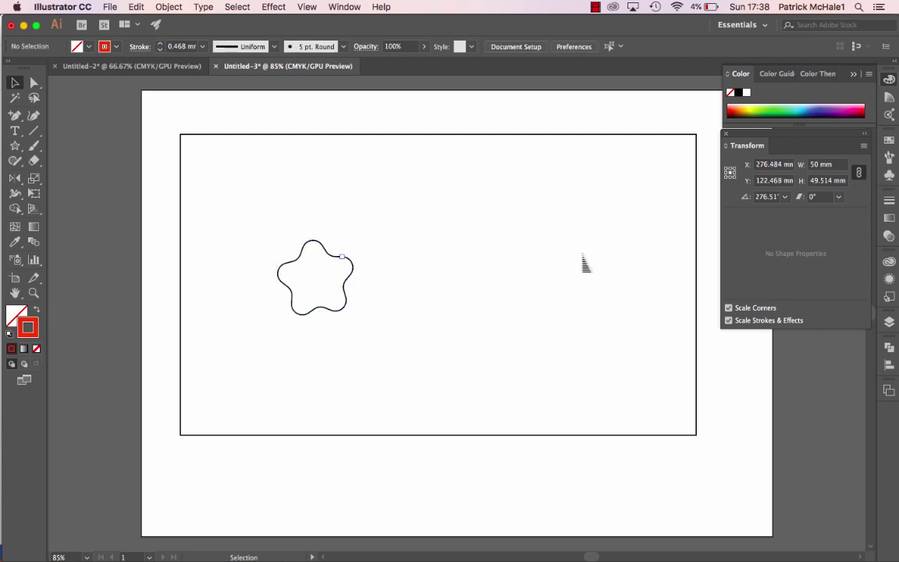
{"action": "left_click", "coordinate": [329, 260]}
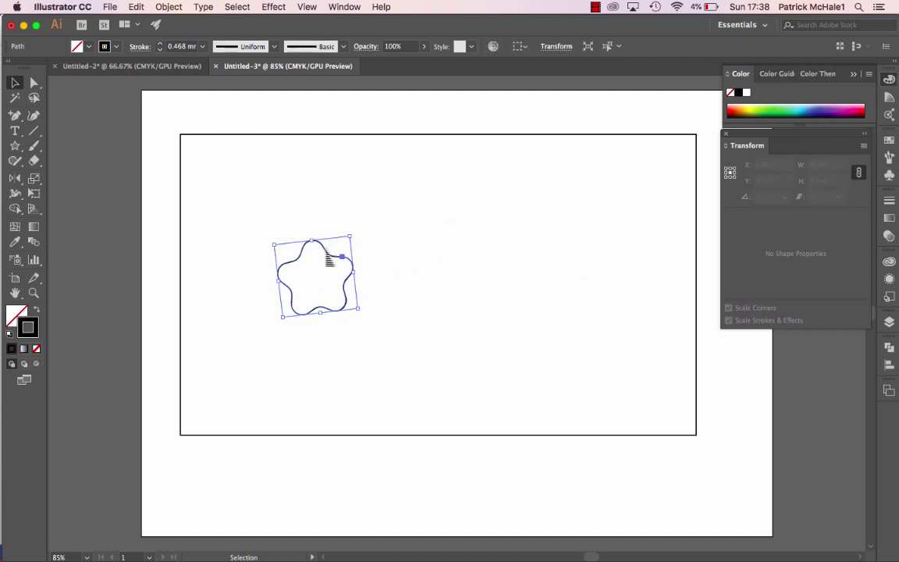
- Set the black star's height to 50 mm
{"action": "left_click", "coordinate": [827, 180]}
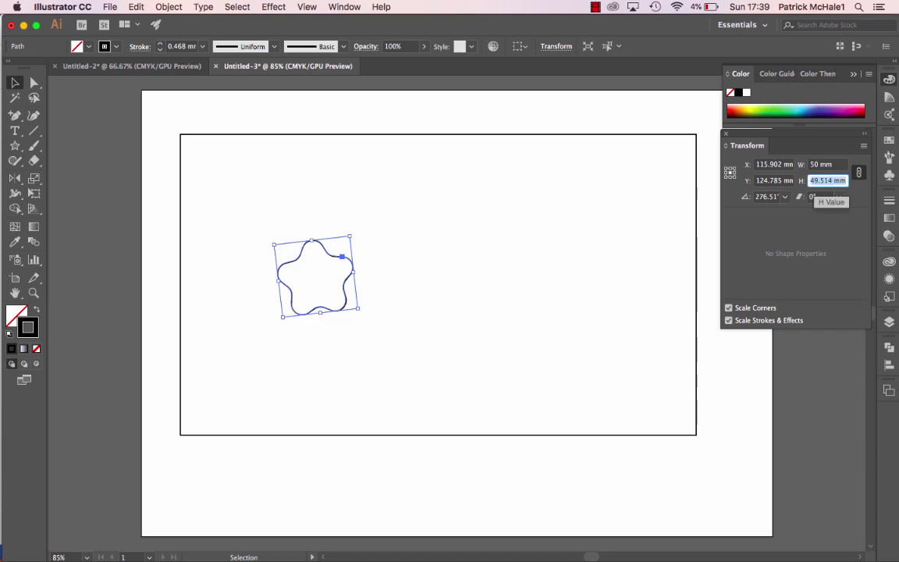
{"action": "type", "text": "50"}
{"action": "key", "text": "Return"}
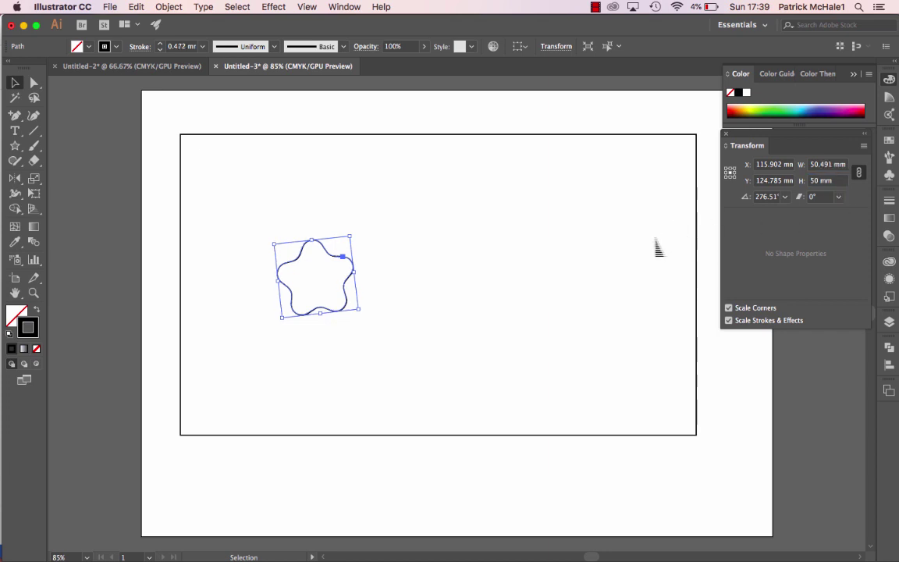
{"action": "left_click", "coordinate": [435, 284]}
- Copy and paste the black star and move the copy to the frame's right side
{"action": "left_click", "coordinate": [331, 257]}
{"action": "key", "text": "a"}
{"action": "key", "text": "super+c"}
{"action": "key", "text": "super+v"}
{"action": "key", "text": "v"}
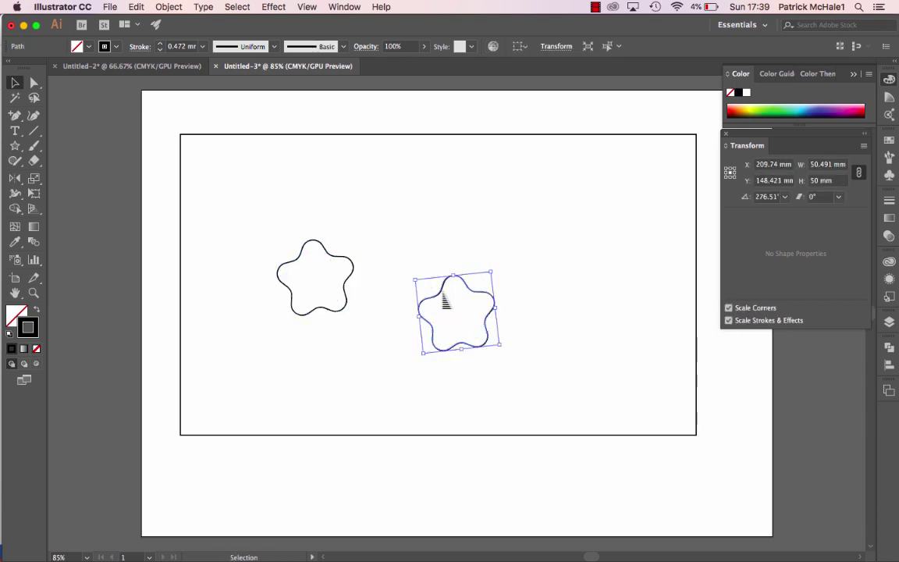
{"action": "left_click_drag", "start_coordinate": [445, 300], "coordinate": [576, 261]}
- Give the copy a red outline and shift it slightly left
{"action": "left_click", "coordinate": [738, 110]}
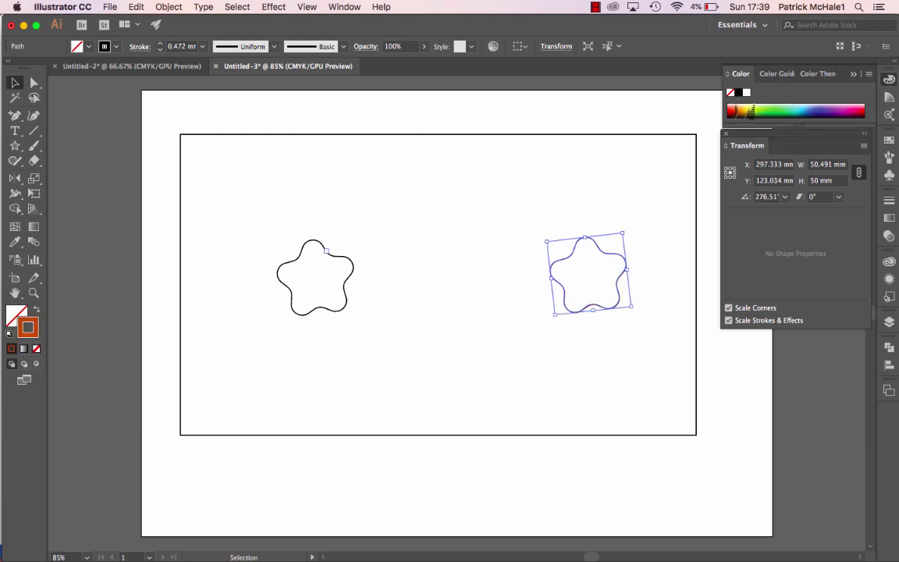
{"action": "left_click", "coordinate": [487, 180]}
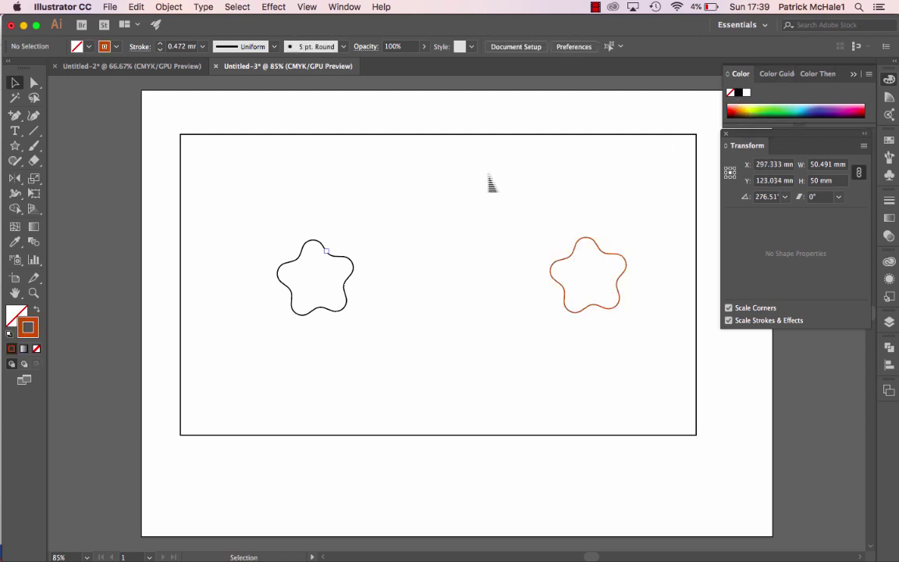
{"action": "left_click", "coordinate": [576, 261]}
{"action": "double_click", "coordinate": [576, 263]}
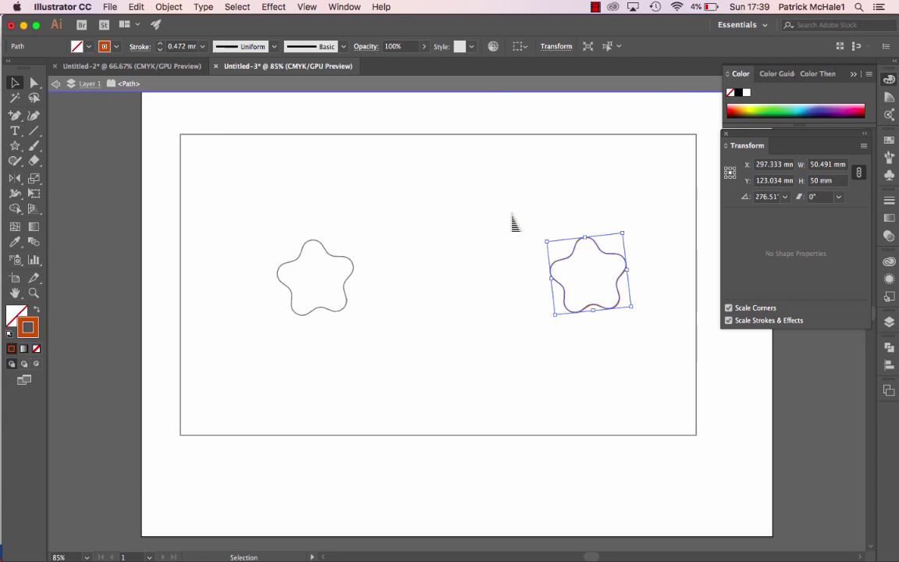
{"action": "double_click", "coordinate": [419, 173]}
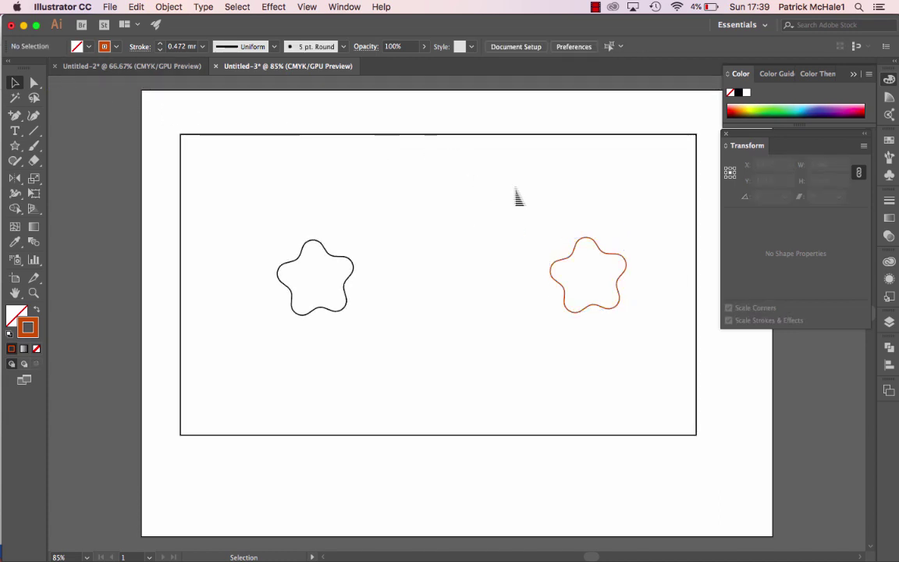
{"action": "left_click_drag", "start_coordinate": [579, 252], "coordinate": [543, 252]}
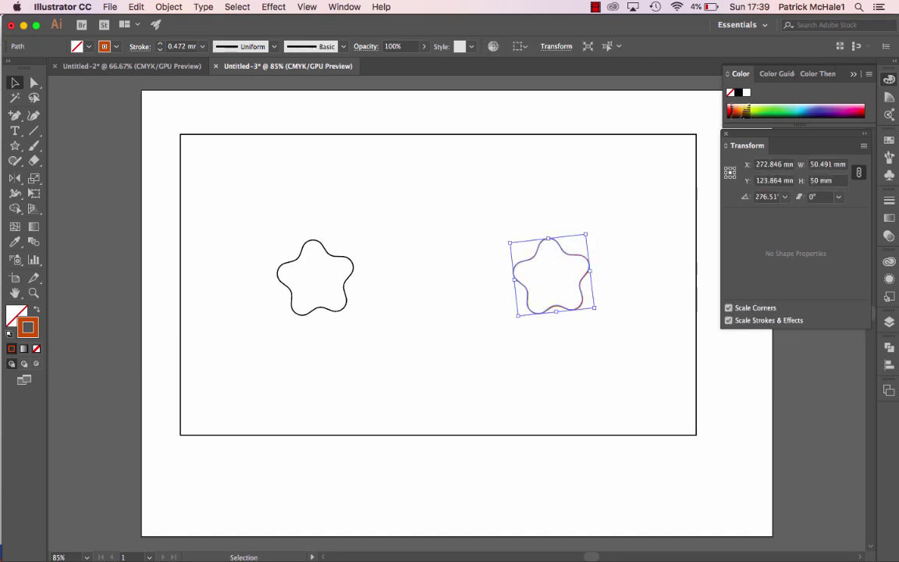
{"action": "left_click", "coordinate": [734, 113]}
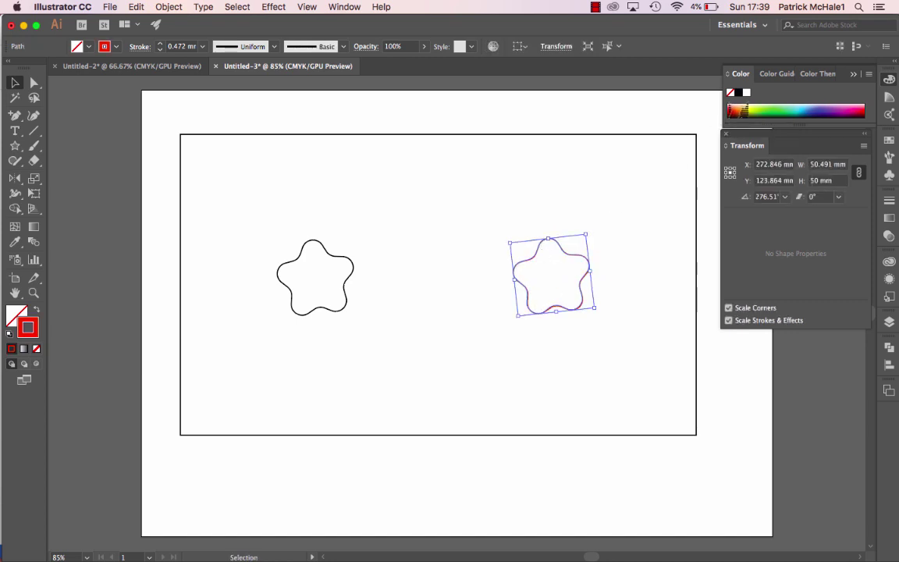
{"action": "left_click", "coordinate": [578, 156]}
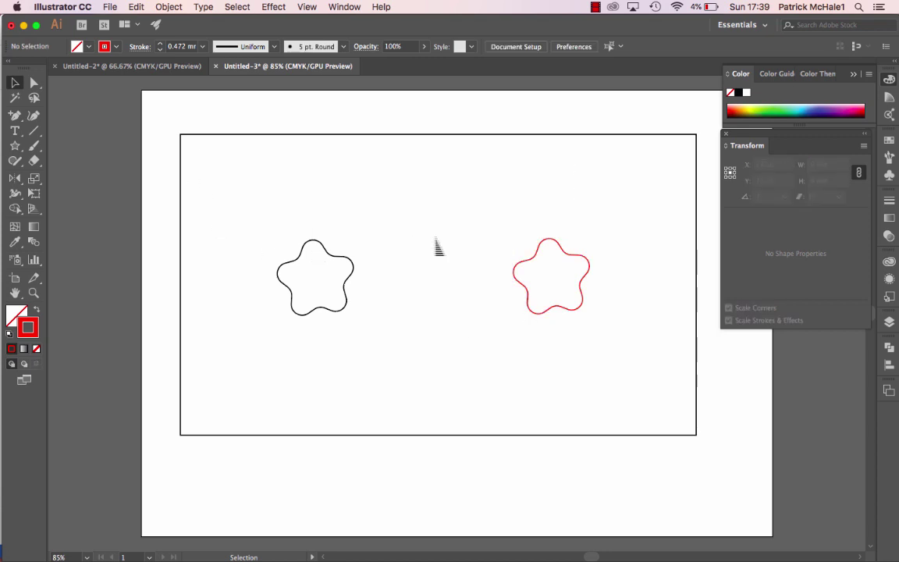
- Resize the red star to 53 mm wide and 53 mm high in the Transform panel
{"action": "left_click", "coordinate": [542, 260]}
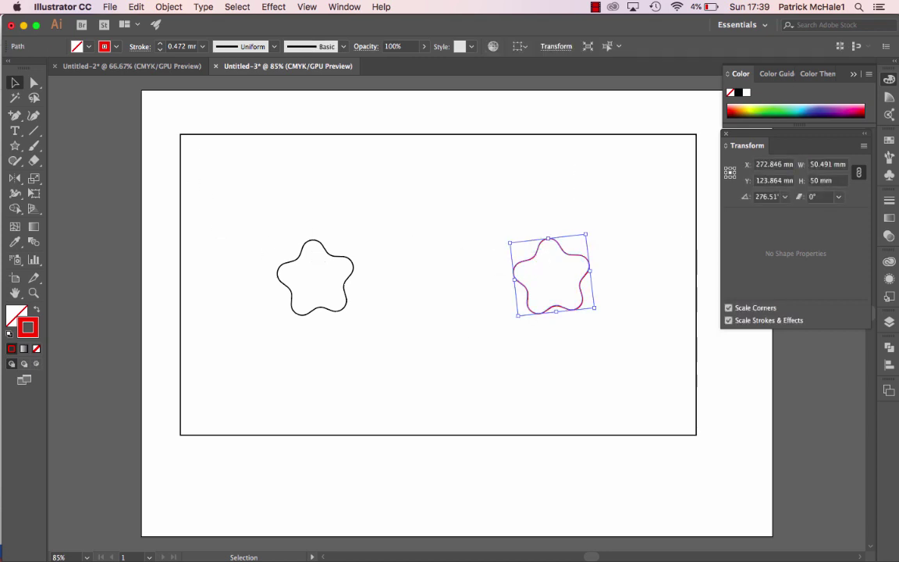
{"action": "left_click", "coordinate": [823, 164]}
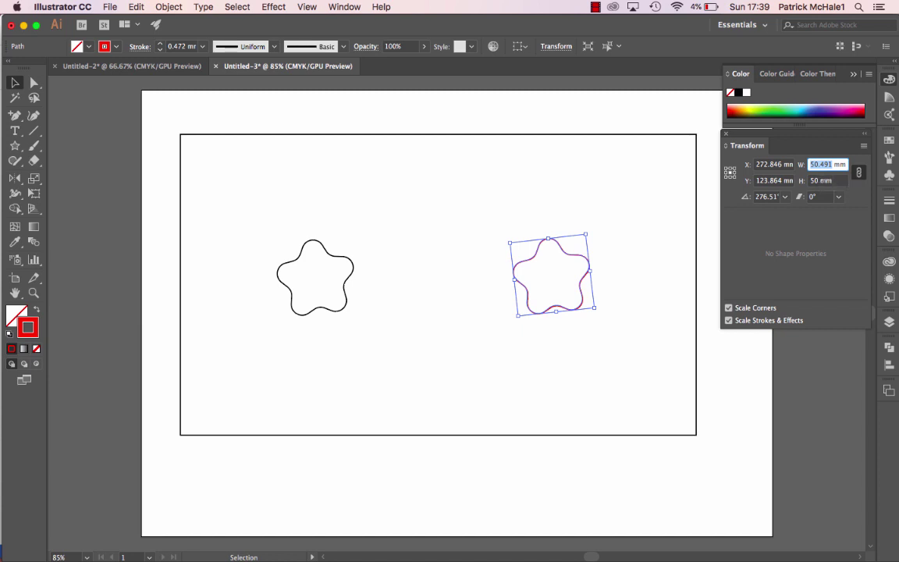
{"action": "type", "text": "53"}
{"action": "key", "text": "Tab"}
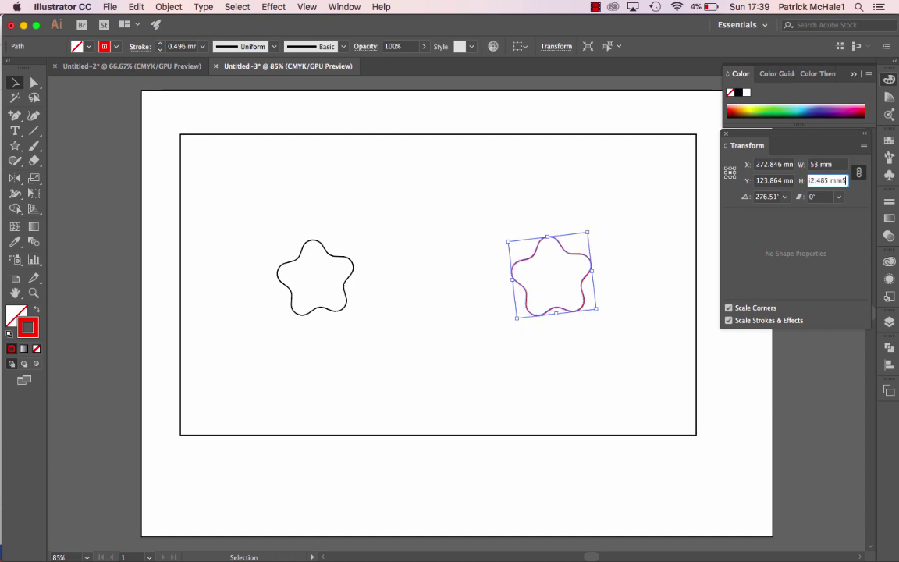
{"action": "left_click", "coordinate": [844, 180]}
{"action": "type", "text": "53"}
{"action": "key", "text": "super+a"}
{"action": "type", "text": "5"}
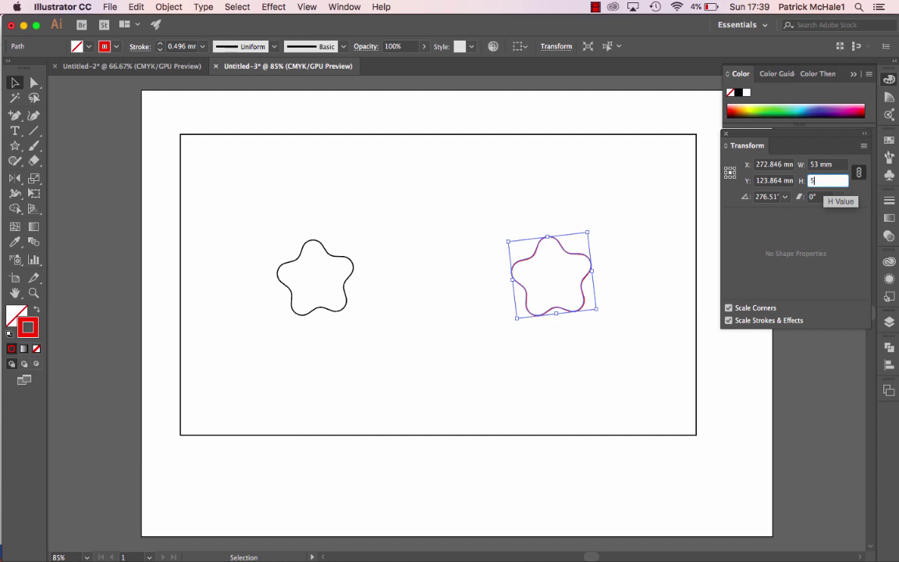
{"action": "type", "text": "3"}
{"action": "key", "text": "Return"}
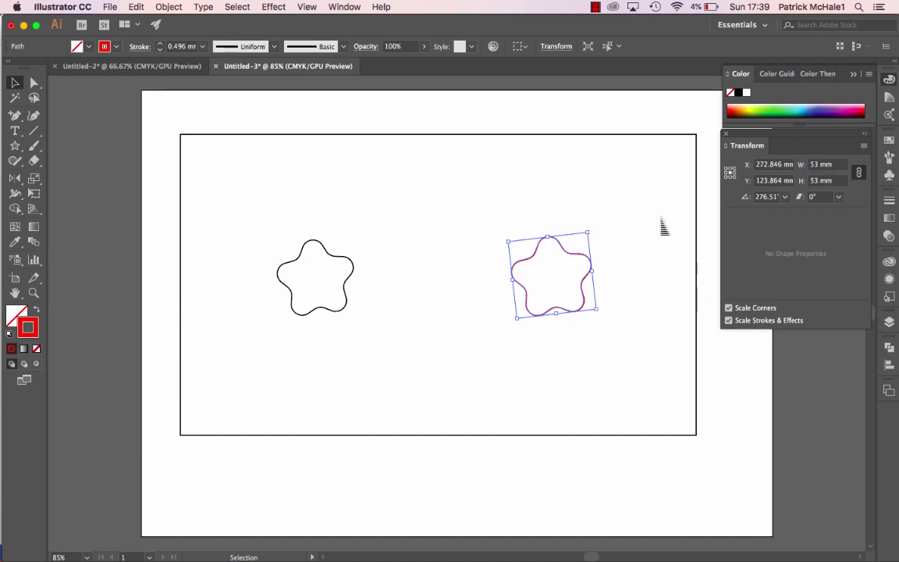
{"action": "left_click", "coordinate": [560, 247]}
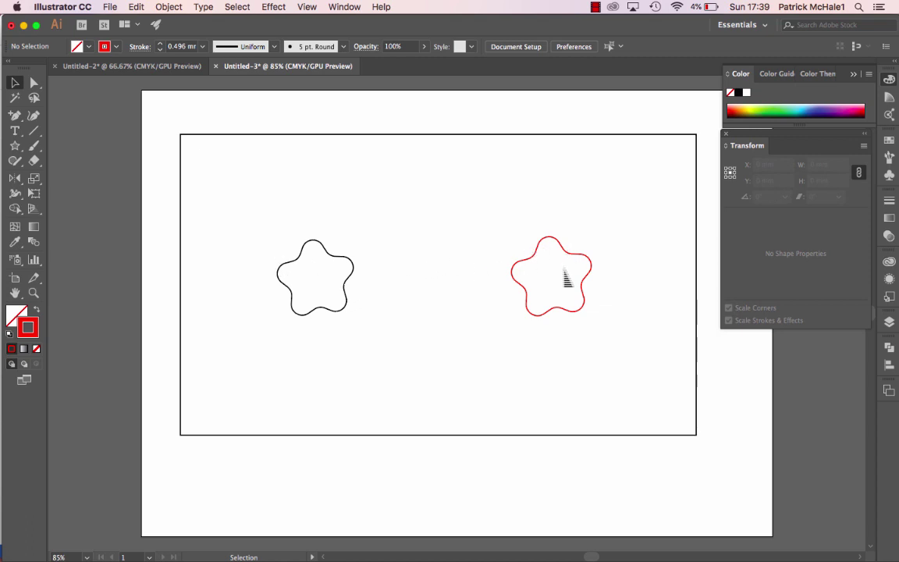
- Select both the black star and the red star
{"action": "left_click", "coordinate": [537, 255]}
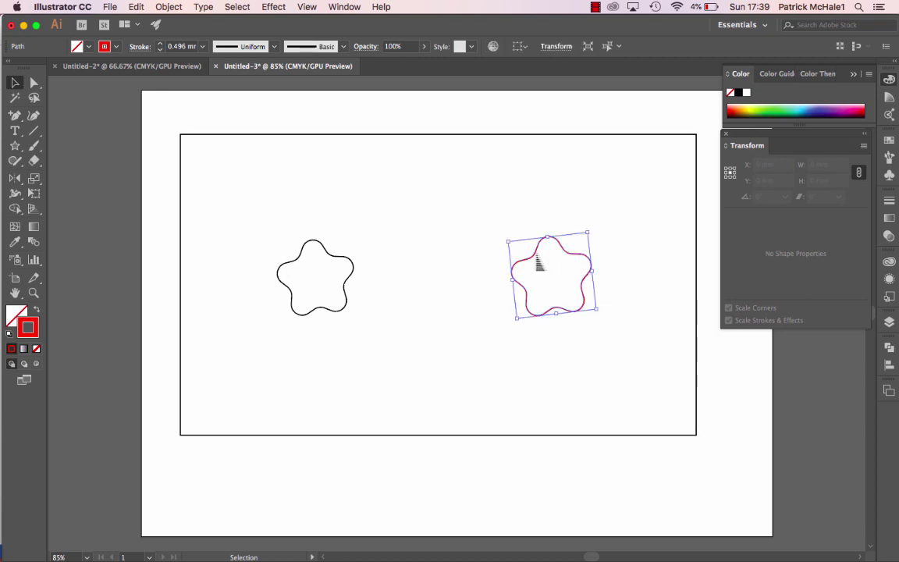
{"action": "left_click", "coordinate": [330, 261]}
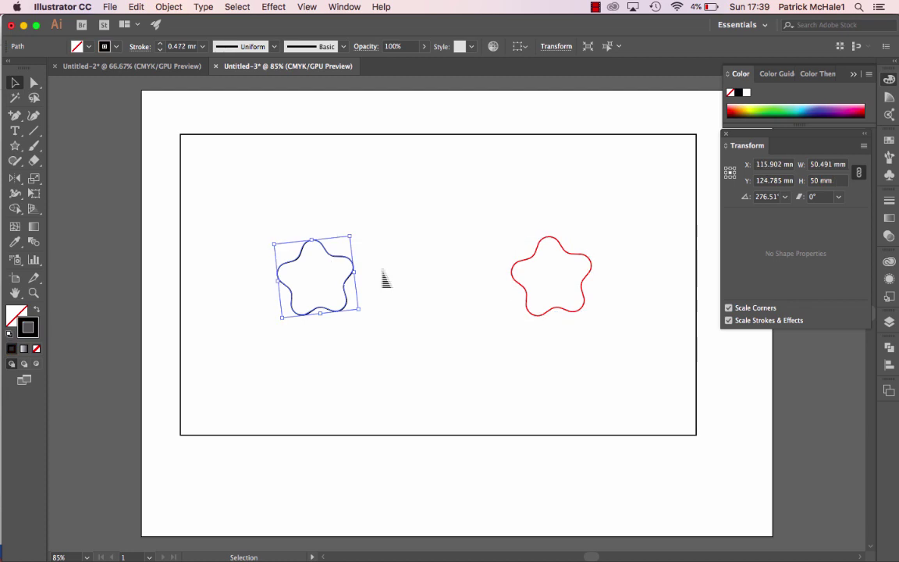
{"action": "left_click", "coordinate": [537, 259]}
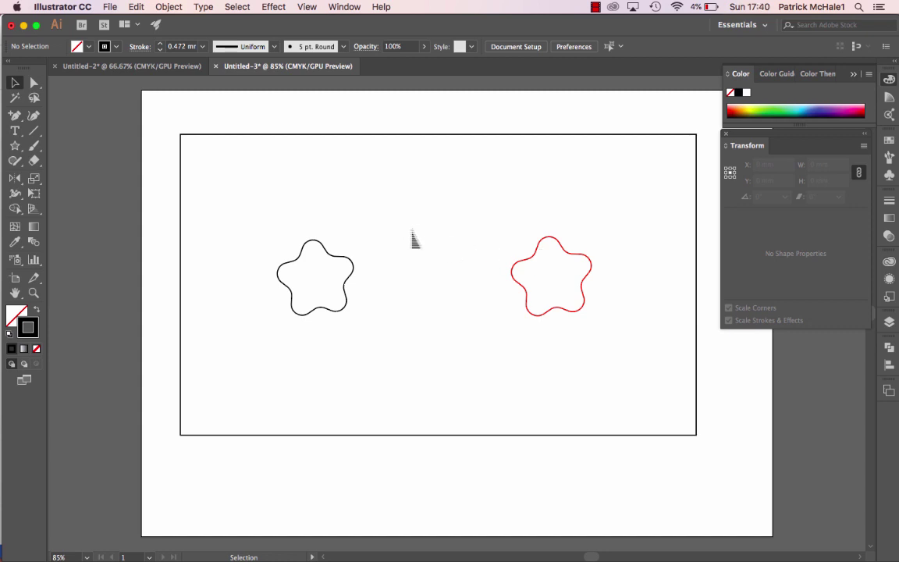
{"action": "left_click", "coordinate": [326, 251]}
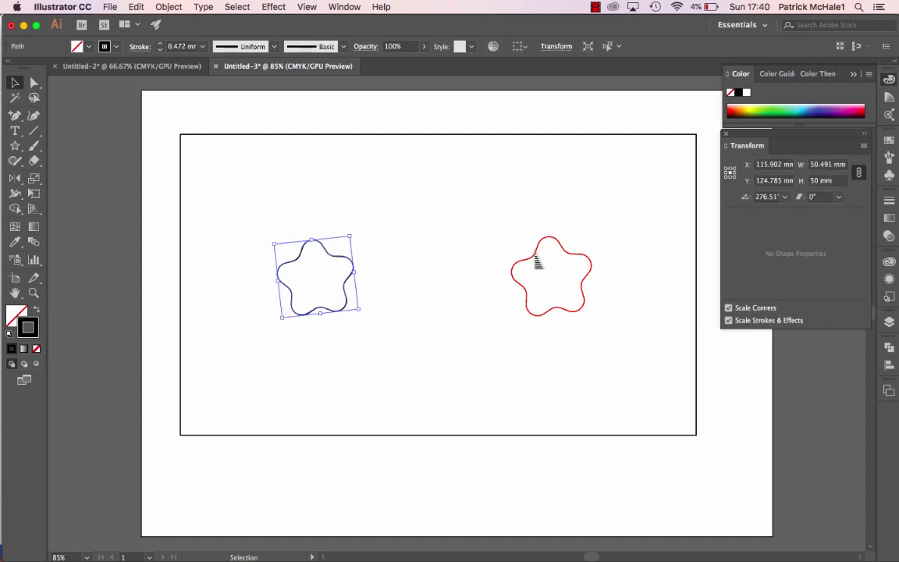
{"action": "left_click", "coordinate": [536, 257], "text": "shift"}
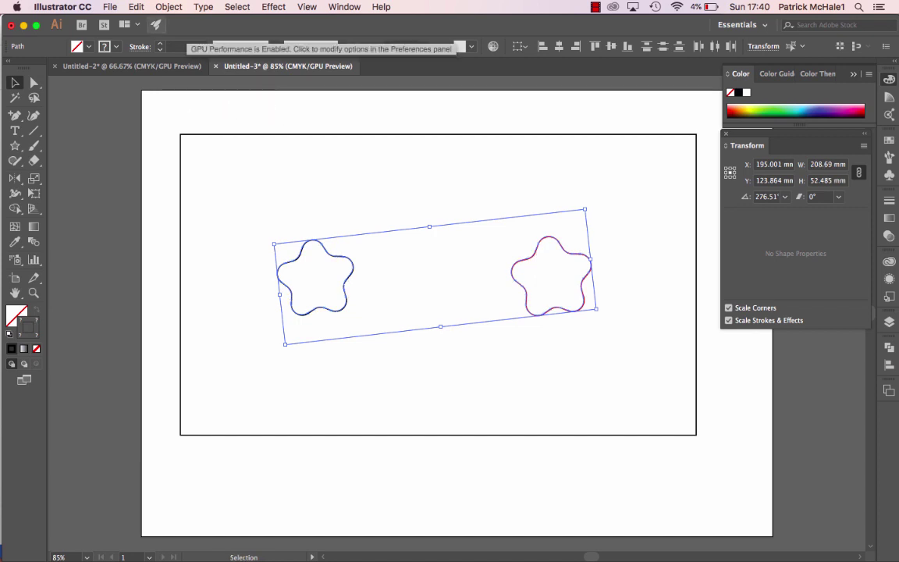
- Apply Offset Path with a 6 mm offset to both stars
{"action": "left_click", "coordinate": [168, 6]}
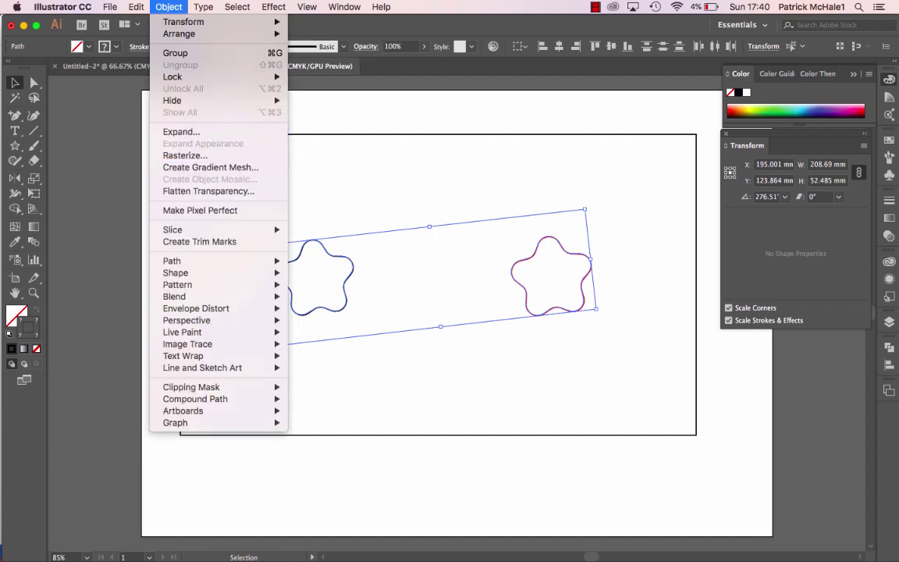
{"action": "mouse_move", "coordinate": [195, 260]}
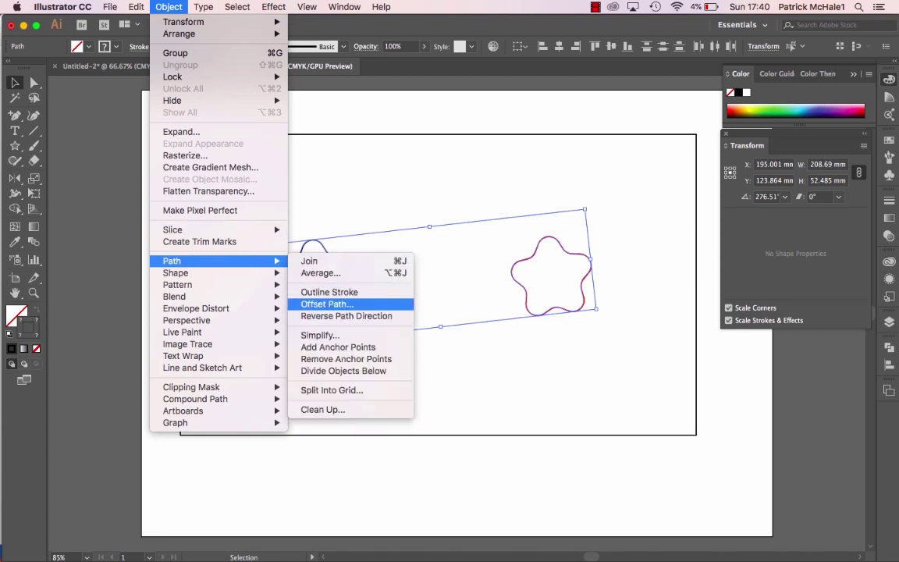
{"action": "left_click", "coordinate": [326, 304]}
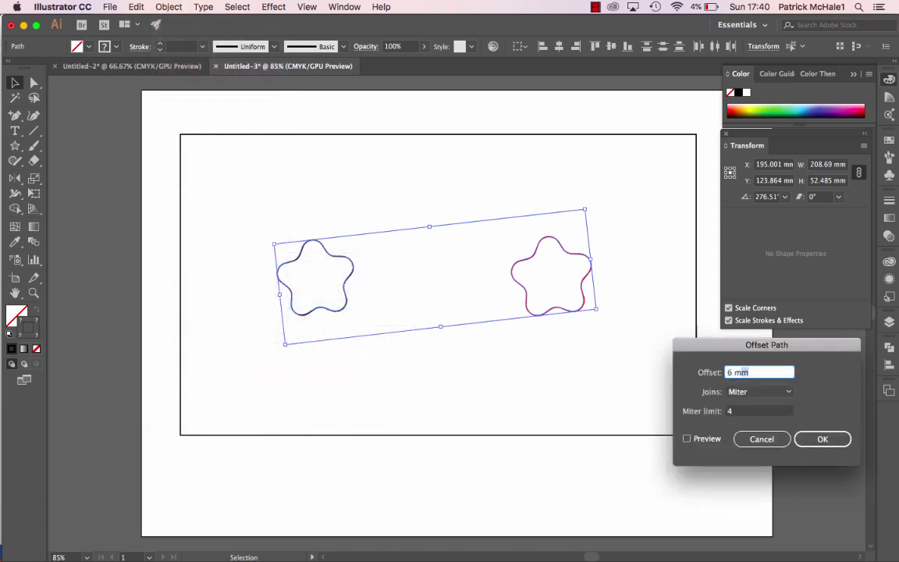
{"action": "type", "text": "6"}
{"action": "left_click", "coordinate": [823, 440]}
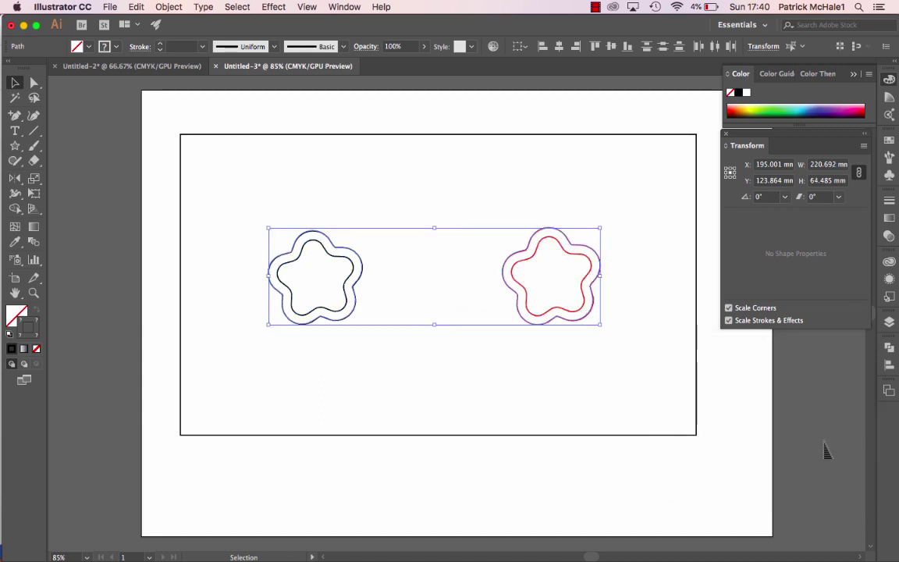
- Repeat the 6 mm Offset Path seven times to build concentric rings around both stars
{"action": "left_click", "coordinate": [169, 6]}
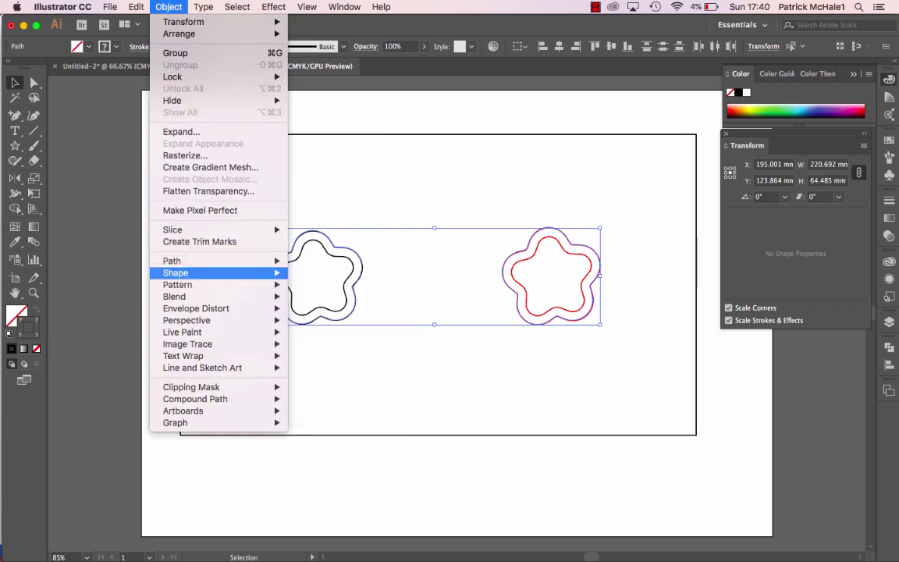
{"action": "mouse_move", "coordinate": [203, 272]}
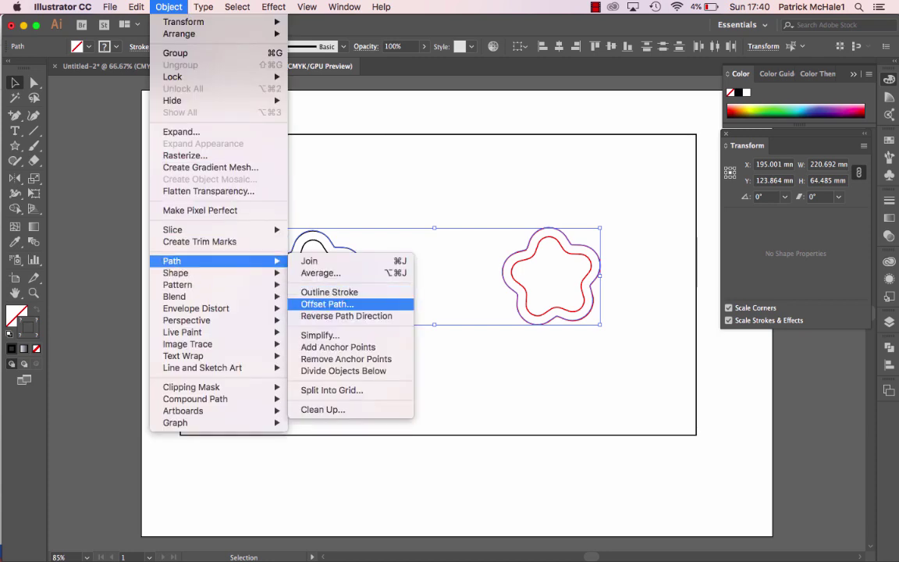
{"action": "left_click", "coordinate": [331, 305]}
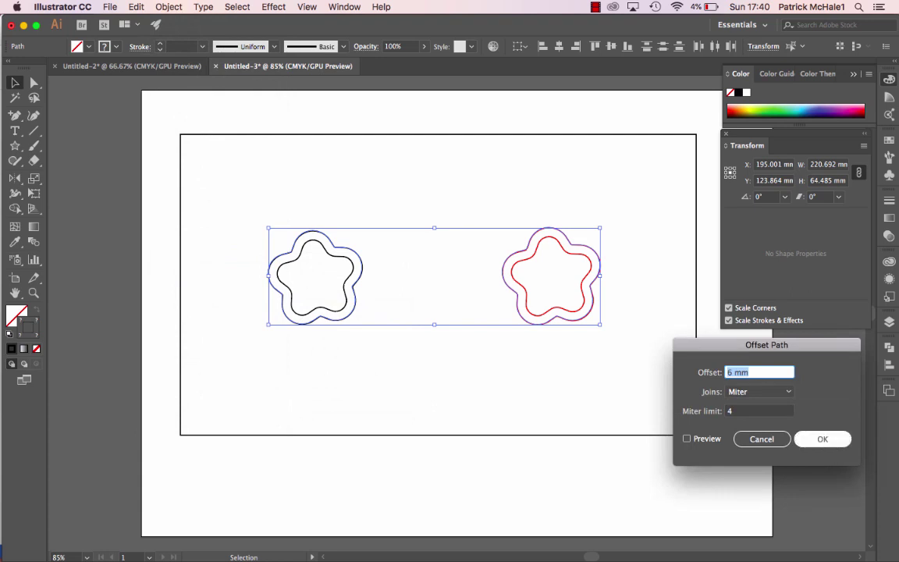
{"action": "left_click", "coordinate": [822, 438]}
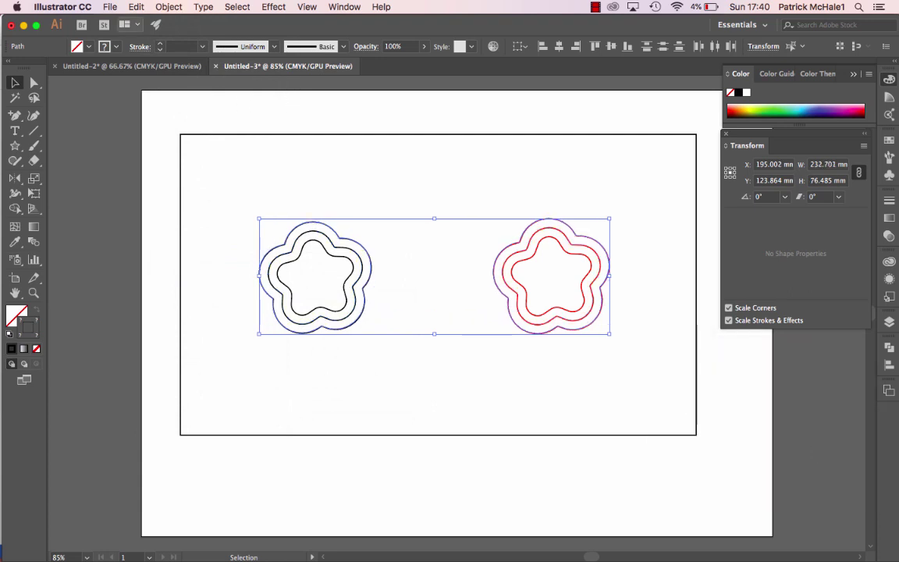
{"action": "left_click", "coordinate": [169, 6]}
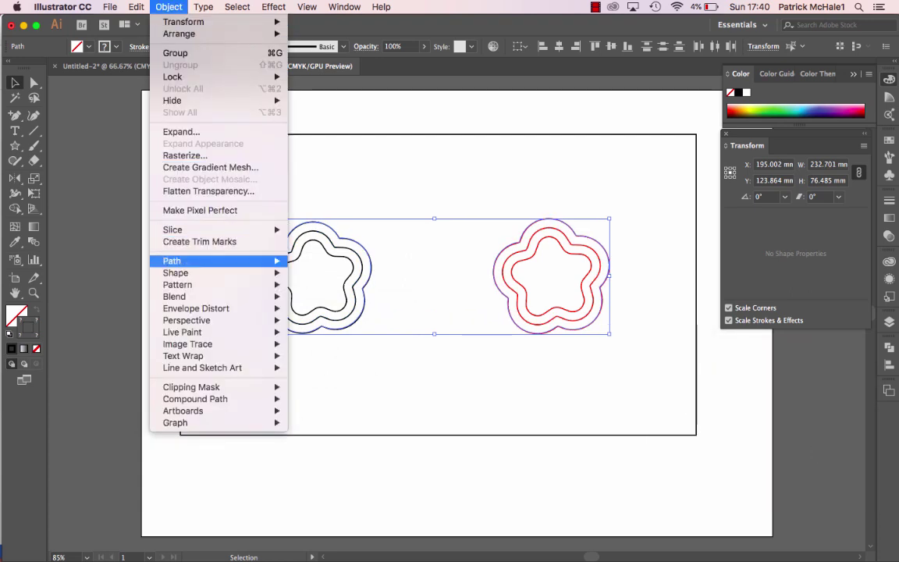
{"action": "mouse_move", "coordinate": [234, 260]}
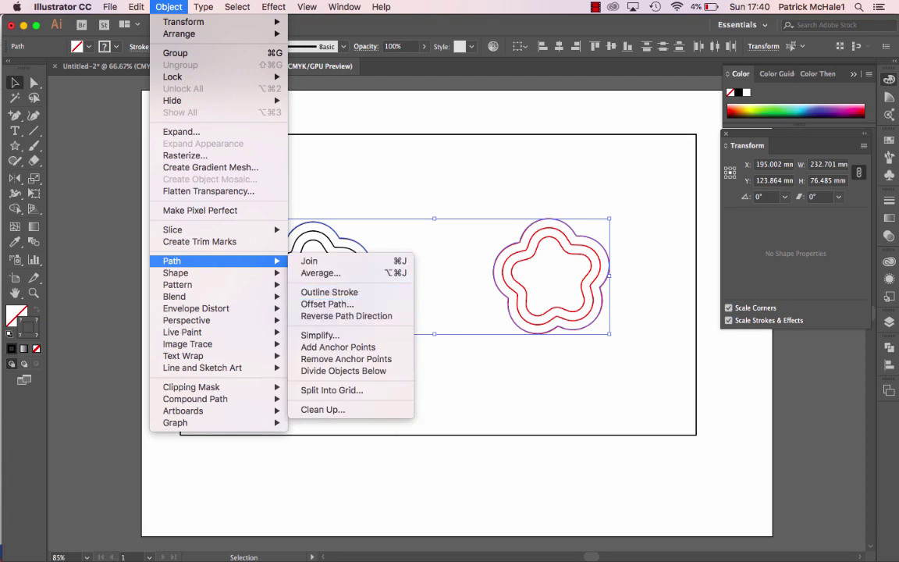
{"action": "left_click", "coordinate": [327, 304]}
{"action": "key", "text": "Return"}
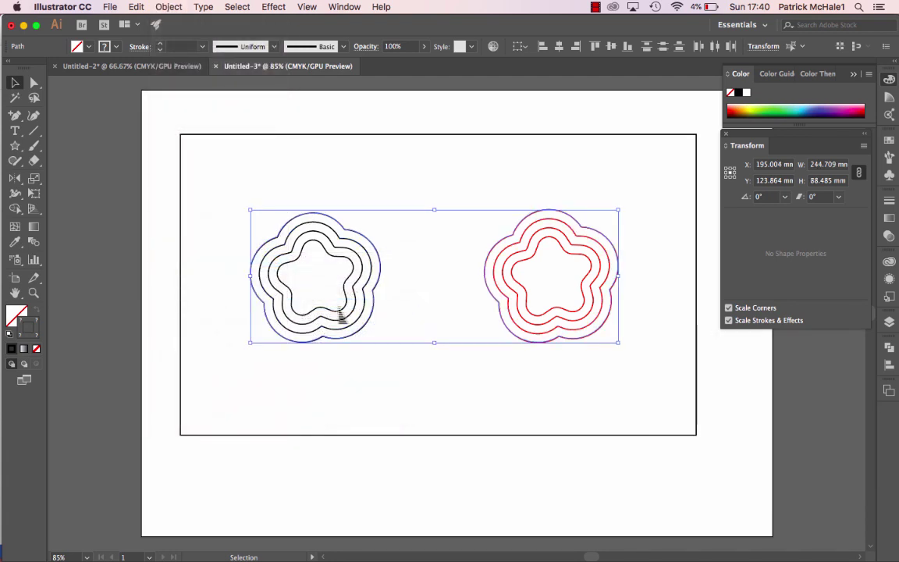
{"action": "left_click", "coordinate": [168, 7]}
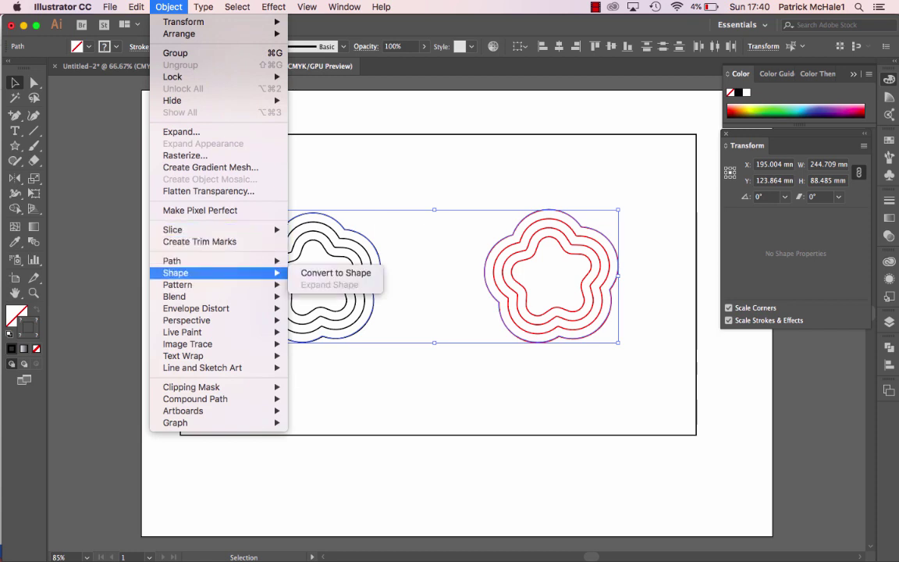
{"action": "mouse_move", "coordinate": [218, 261]}
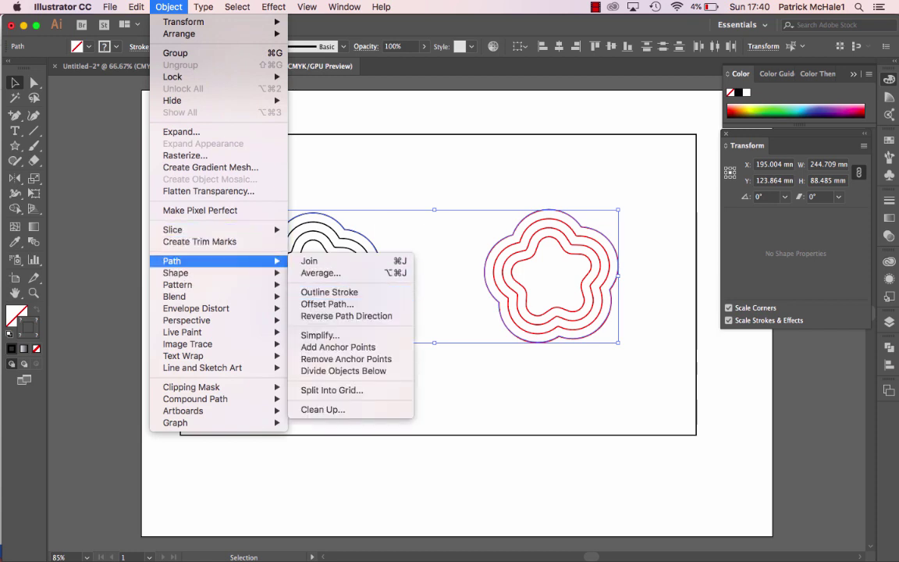
{"action": "left_click", "coordinate": [336, 303]}
{"action": "key", "text": "Return"}
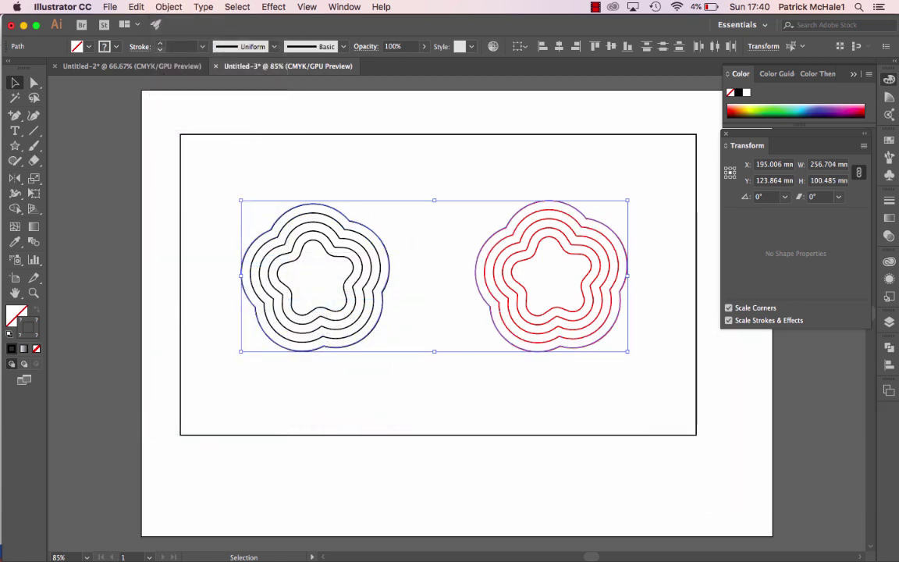
{"action": "left_click", "coordinate": [168, 6]}
{"action": "mouse_move", "coordinate": [218, 261]}
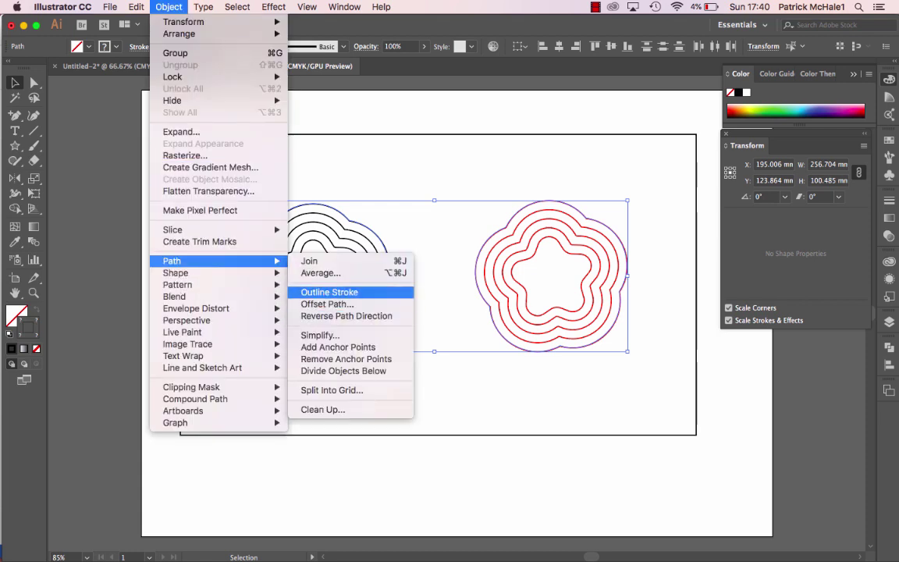
{"action": "left_click", "coordinate": [327, 303]}
{"action": "key", "text": "Return"}
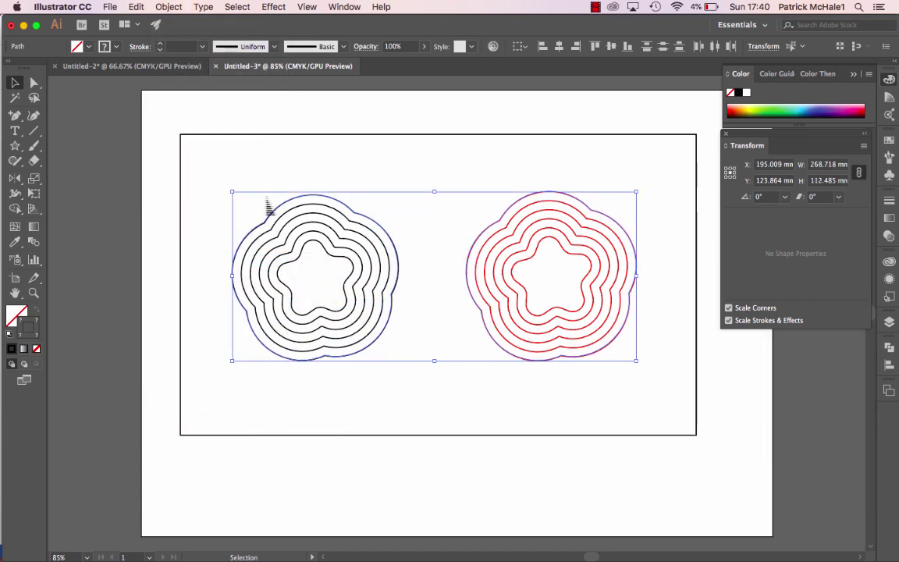
{"action": "left_click", "coordinate": [168, 6]}
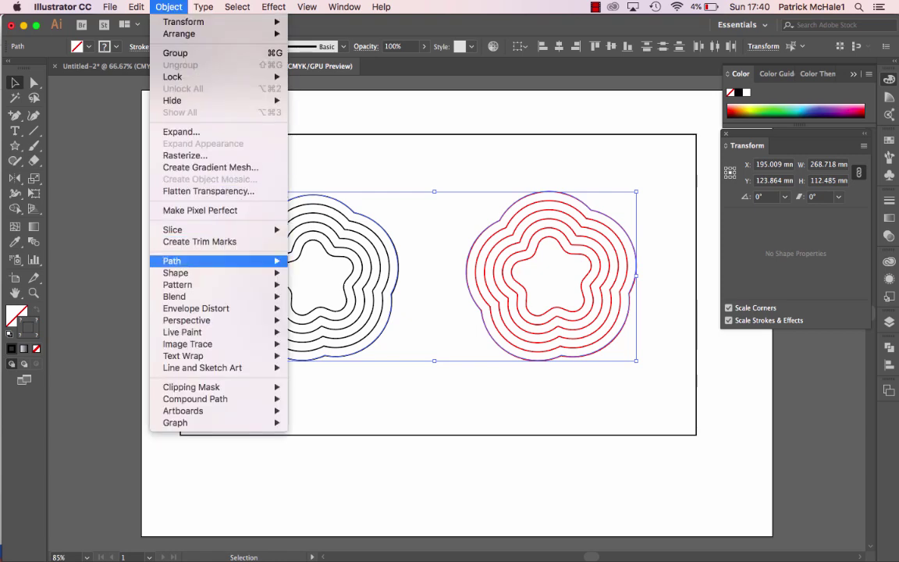
{"action": "mouse_move", "coordinate": [218, 260]}
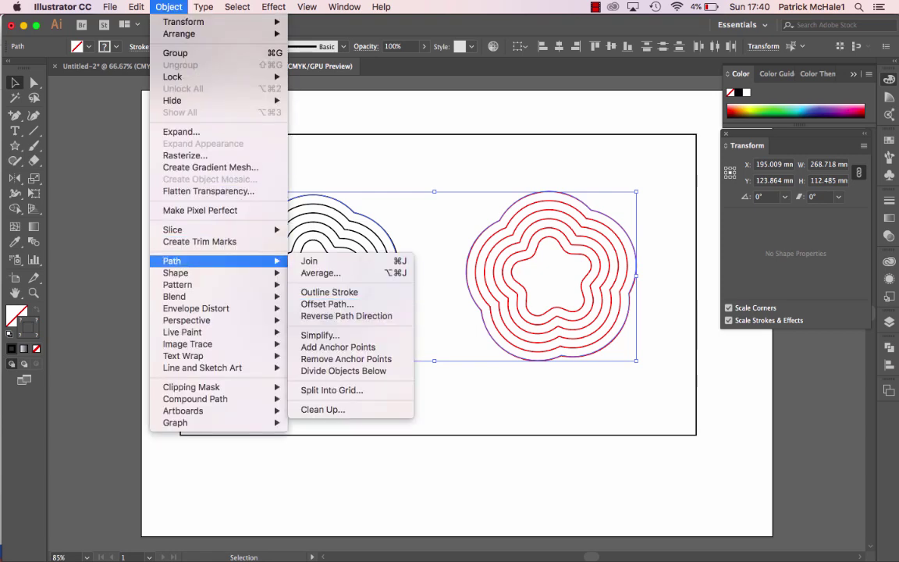
{"action": "left_click", "coordinate": [327, 304]}
{"action": "key", "text": "Return"}
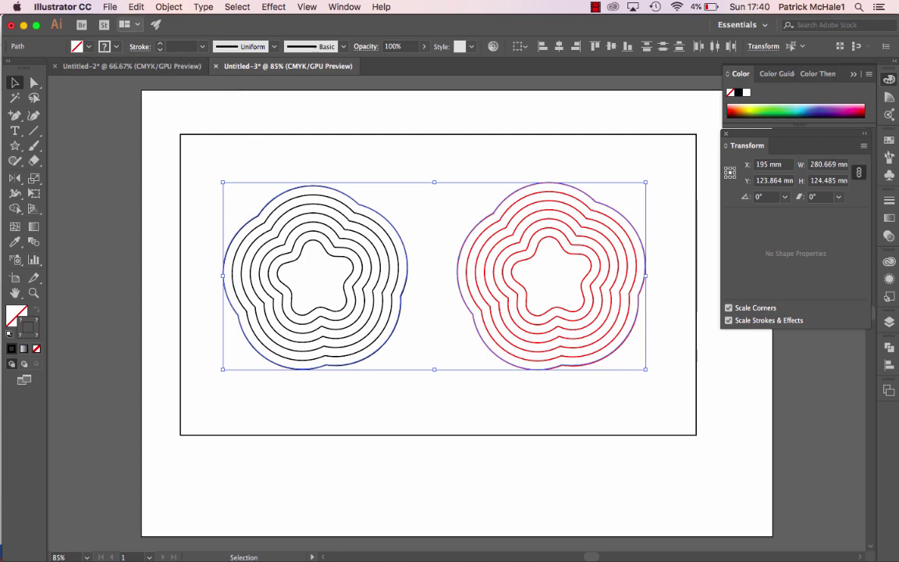
{"action": "left_click", "coordinate": [168, 6]}
{"action": "mouse_move", "coordinate": [218, 260]}
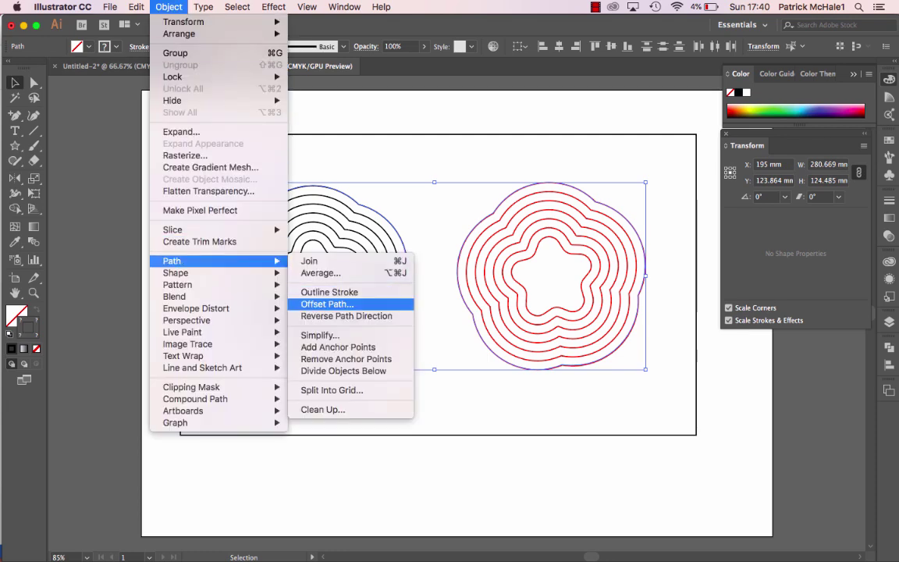
{"action": "left_click", "coordinate": [327, 304]}
{"action": "key", "text": "Return"}
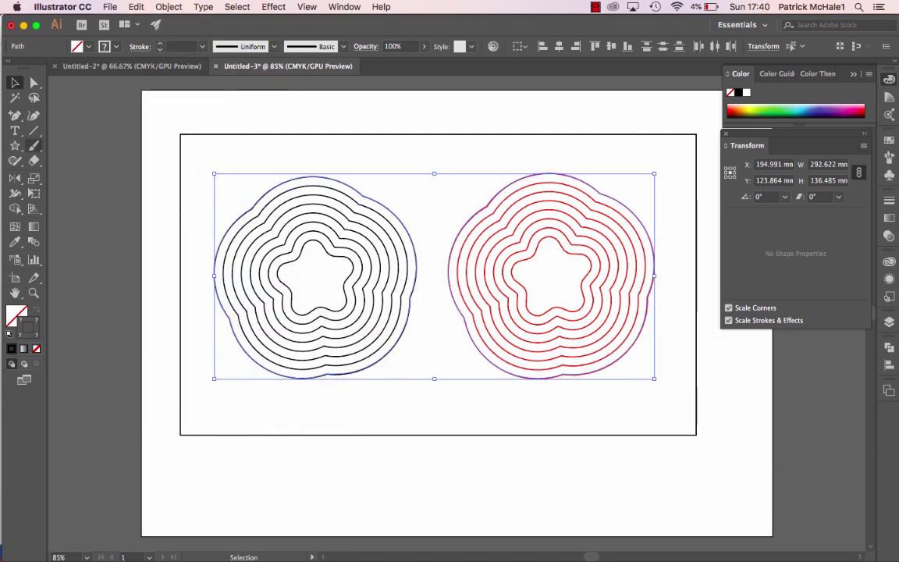
{"action": "left_click", "coordinate": [168, 6]}
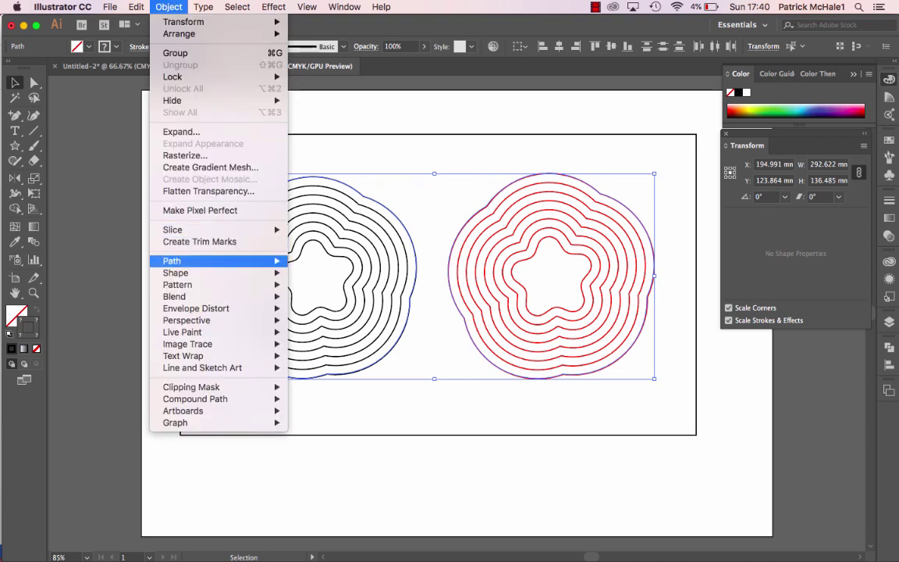
{"action": "mouse_move", "coordinate": [218, 260]}
{"action": "left_click", "coordinate": [326, 303]}
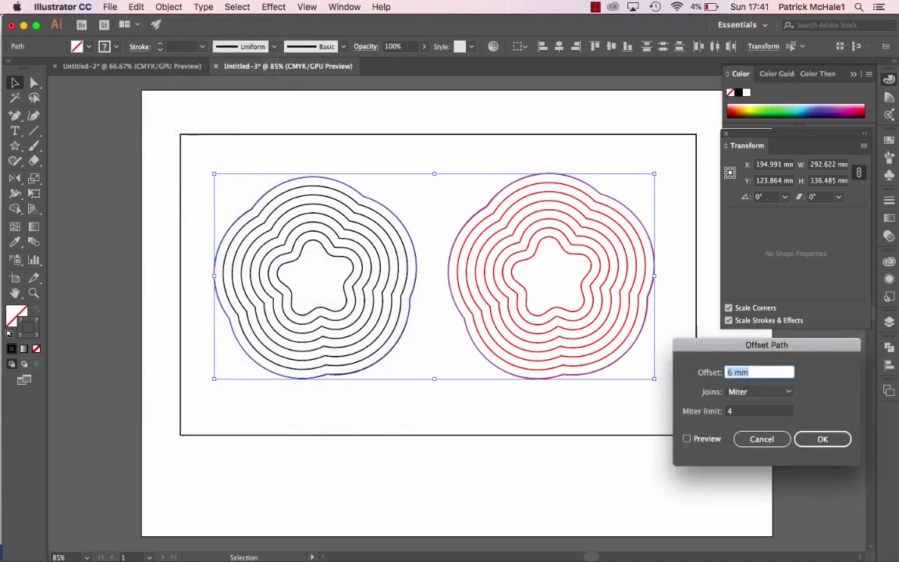
{"action": "key", "text": "Return"}
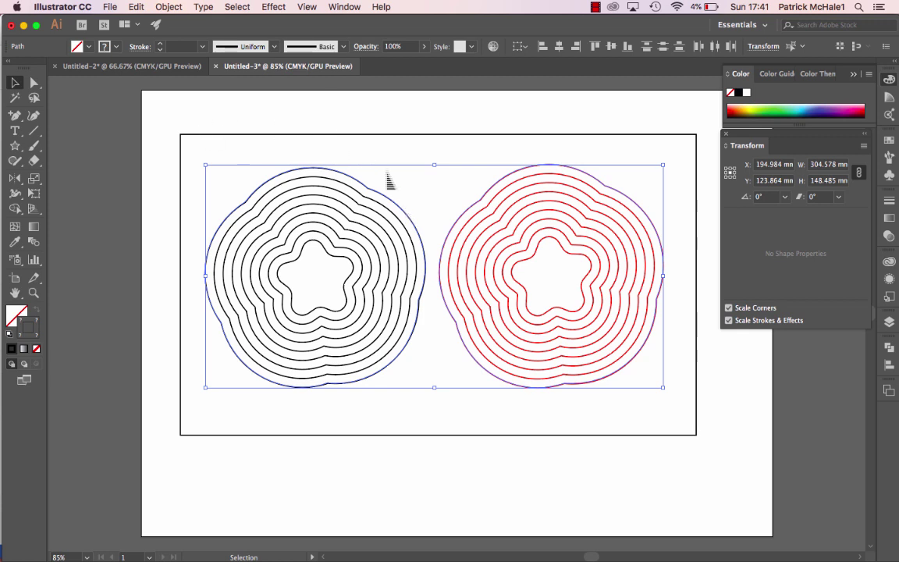
- Reposition the black ring set up-left and the red ring set down-right
{"action": "left_click", "coordinate": [354, 152]}
{"action": "left_click_drag", "start_coordinate": [234, 166], "coordinate": [374, 401]}
{"action": "left_click_drag", "start_coordinate": [291, 267], "coordinate": [284, 256]}
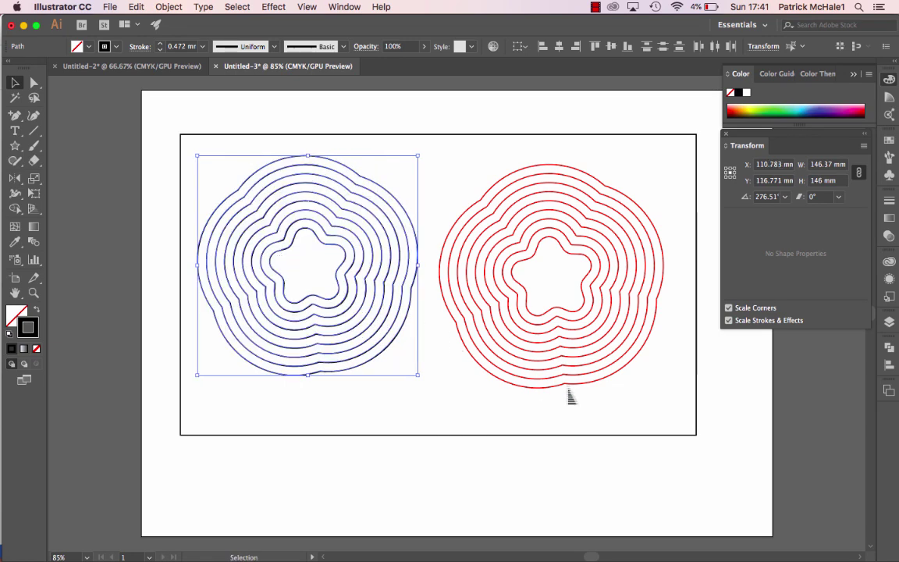
{"action": "left_click", "coordinate": [605, 418]}
{"action": "left_click_drag", "start_coordinate": [605, 419], "coordinate": [441, 162]}
{"action": "left_click_drag", "start_coordinate": [507, 210], "coordinate": [517, 241]}
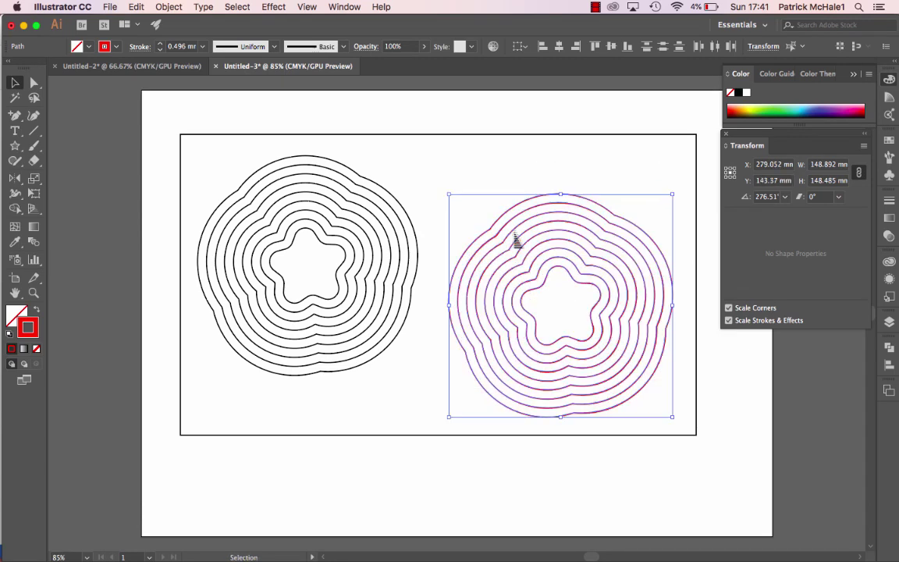
{"action": "left_click", "coordinate": [490, 173]}
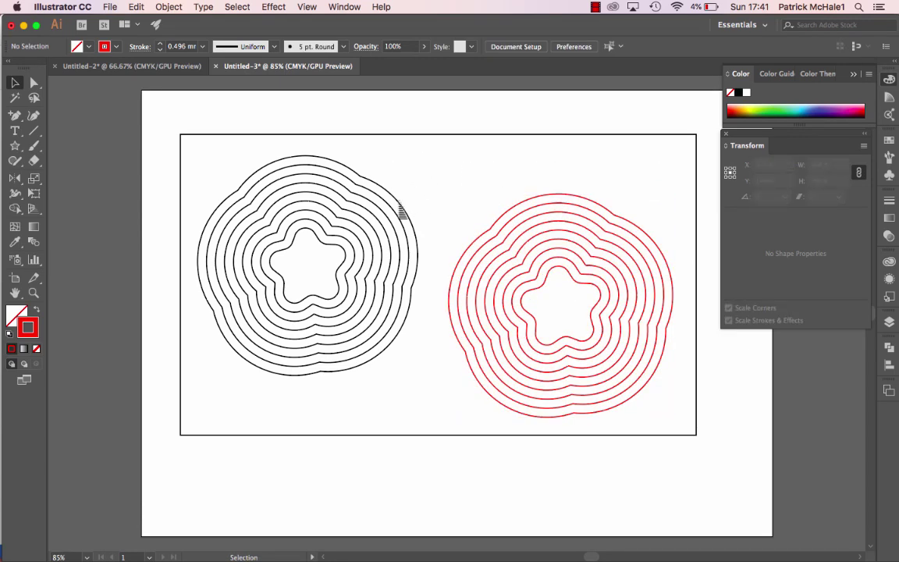
- Add another 6 mm offset ring around the outermost black and red outlines
{"action": "left_click", "coordinate": [406, 207]}
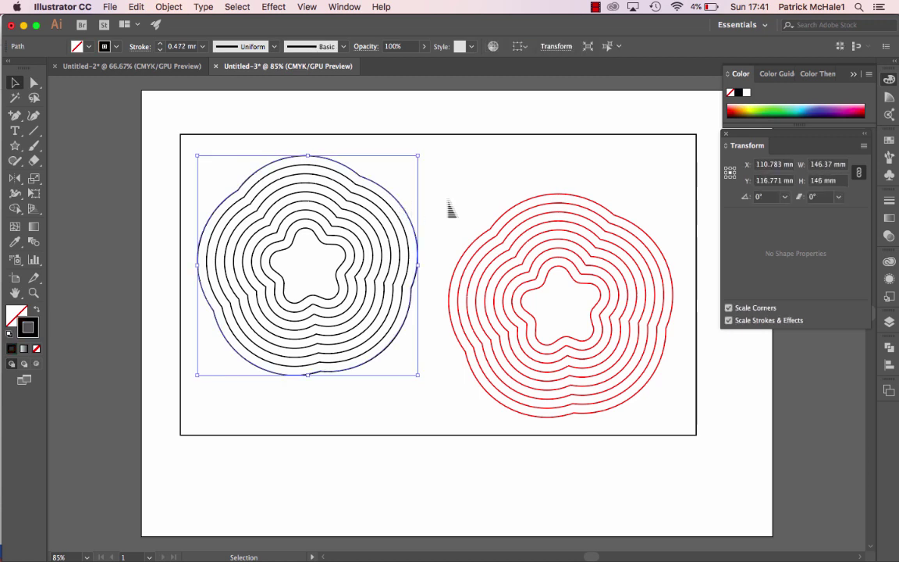
{"action": "left_click", "coordinate": [536, 201], "text": "shift"}
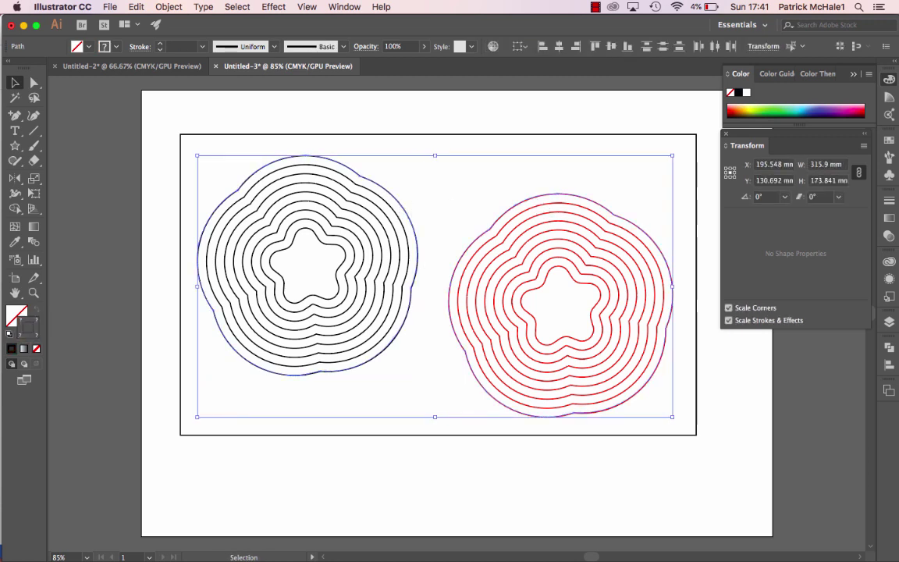
{"action": "left_click", "coordinate": [168, 6]}
{"action": "mouse_move", "coordinate": [203, 261]}
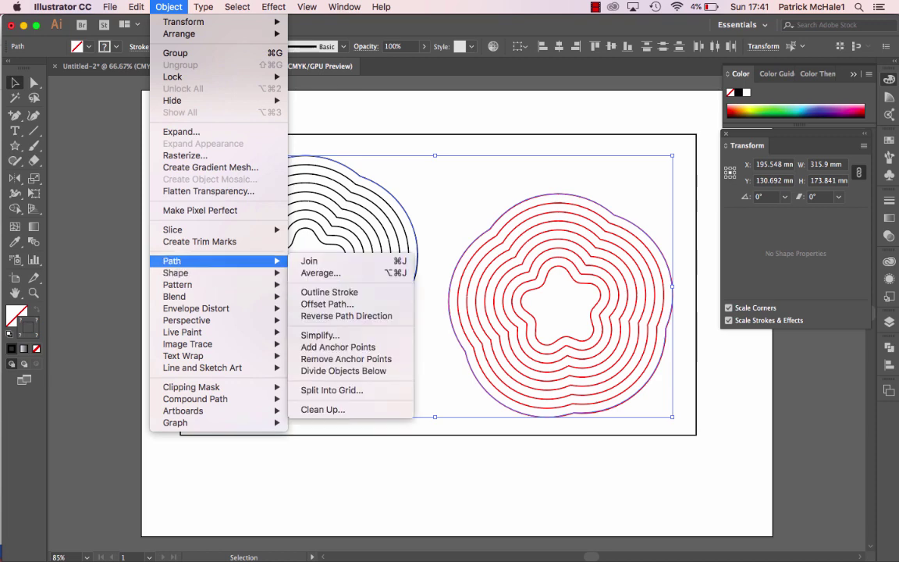
{"action": "left_click", "coordinate": [327, 304]}
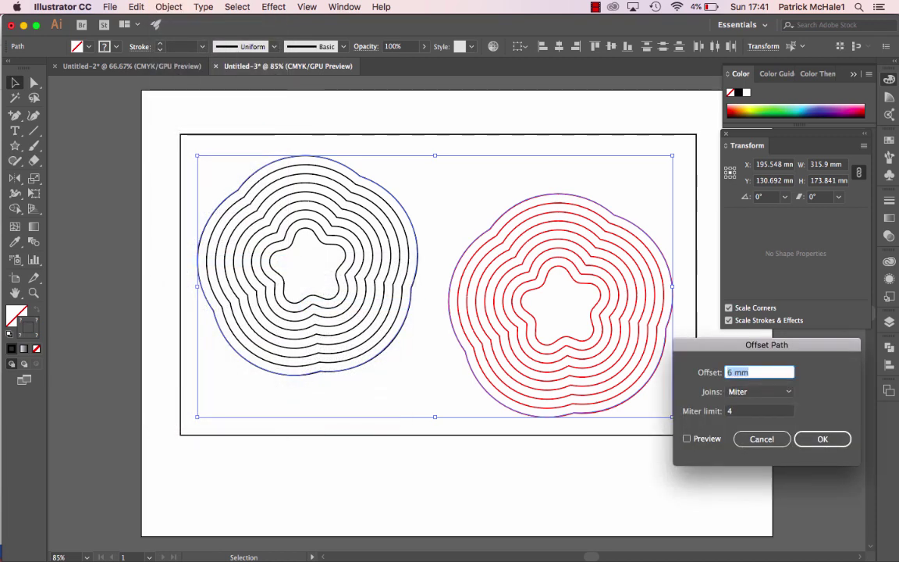
{"action": "key", "text": "Return"}
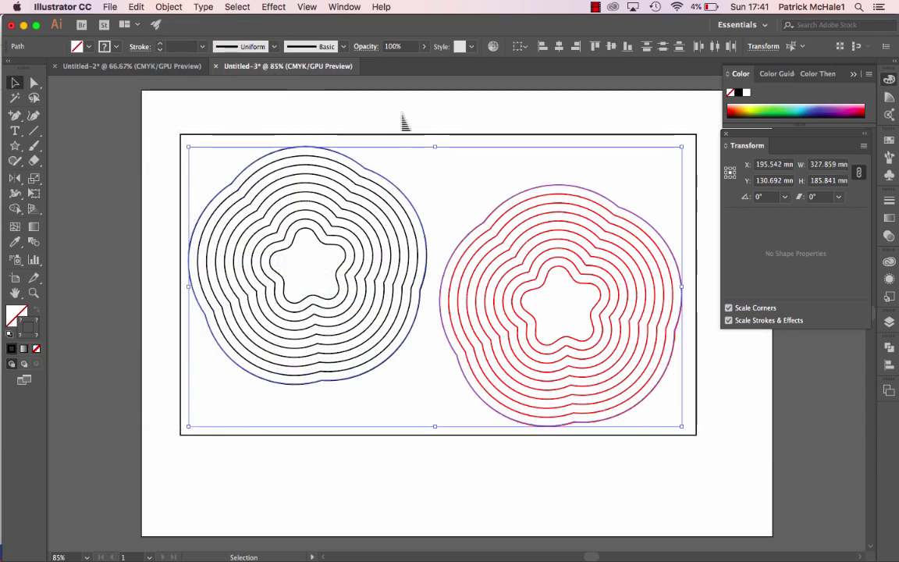
- Select the whole black star group and nudge it two steps right
{"action": "left_click", "coordinate": [409, 114]}
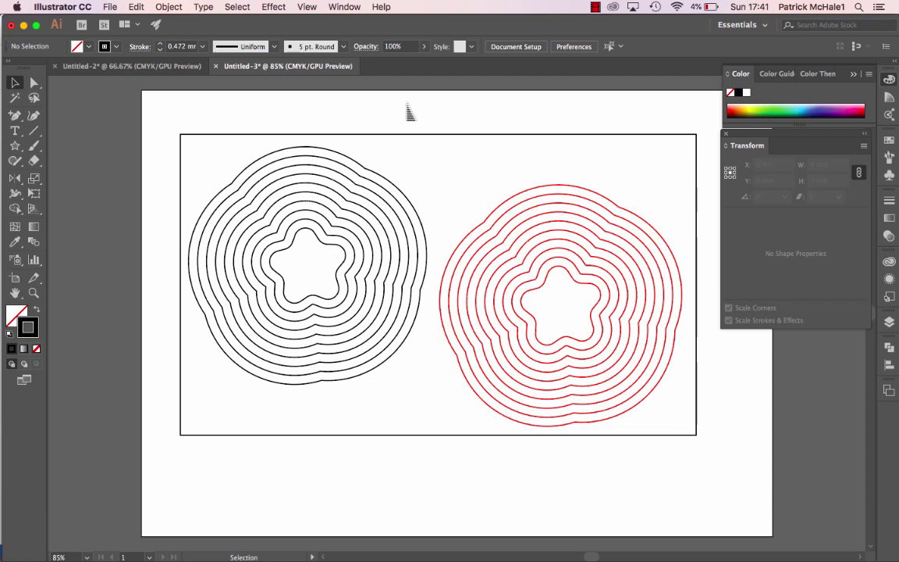
{"action": "left_click_drag", "start_coordinate": [387, 397], "coordinate": [247, 156]}
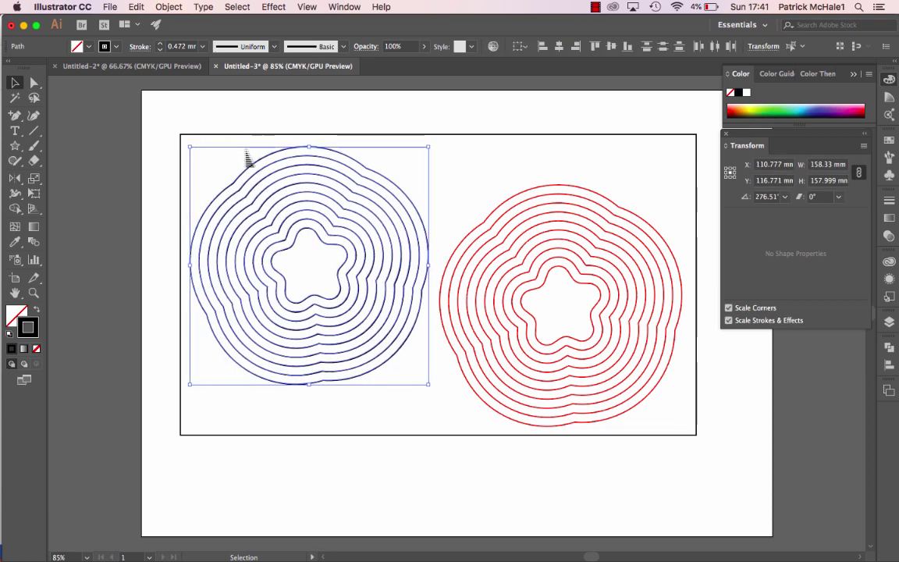
{"action": "key", "text": "Right"}
{"action": "key", "text": "Right"}
{"action": "key", "text": "Right"}
{"action": "key", "text": "Right"}
{"action": "key", "text": "Right"}
{"action": "key", "text": "Right"}
{"action": "key", "text": "Right"}
{"action": "key", "text": "Right"}
{"action": "key", "text": "Right"}
{"action": "key", "text": "Right"}
{"action": "key", "text": "Right"}
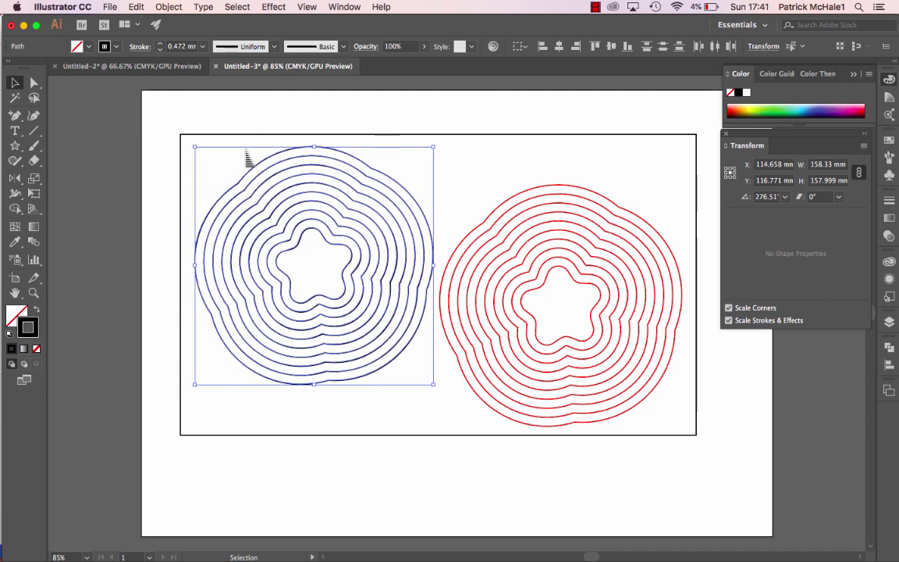
{"action": "key", "text": "Right"}
{"action": "key", "text": "Right"}
{"action": "key", "text": "Right"}
{"action": "key", "text": "Right"}
{"action": "key", "text": "Right"}
{"action": "key", "text": "Right"}
{"action": "key", "text": "Right"}
{"action": "key", "text": "Right"}
{"action": "key", "text": "Right"}
{"action": "key", "text": "Right"}
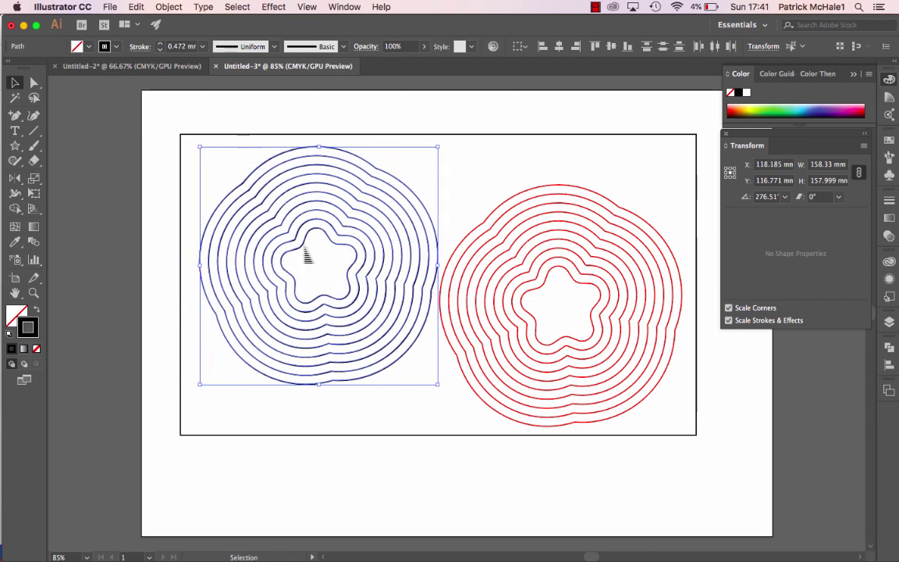
{"action": "left_click", "coordinate": [684, 535]}
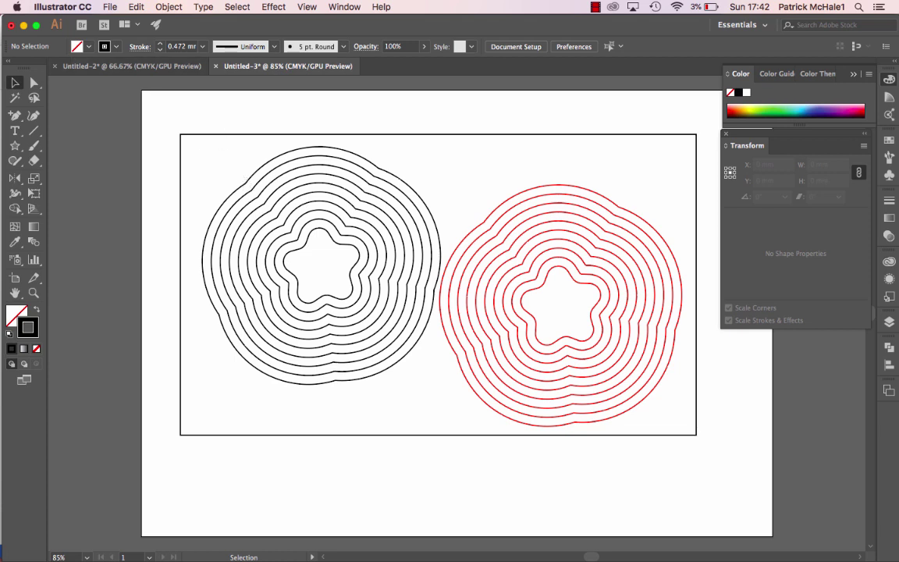
- Export as AutoCAD Interchange File (dxf) named FIRST_SECOND_BOWL and bring up the DXF options
{"action": "left_click", "coordinate": [110, 7]}
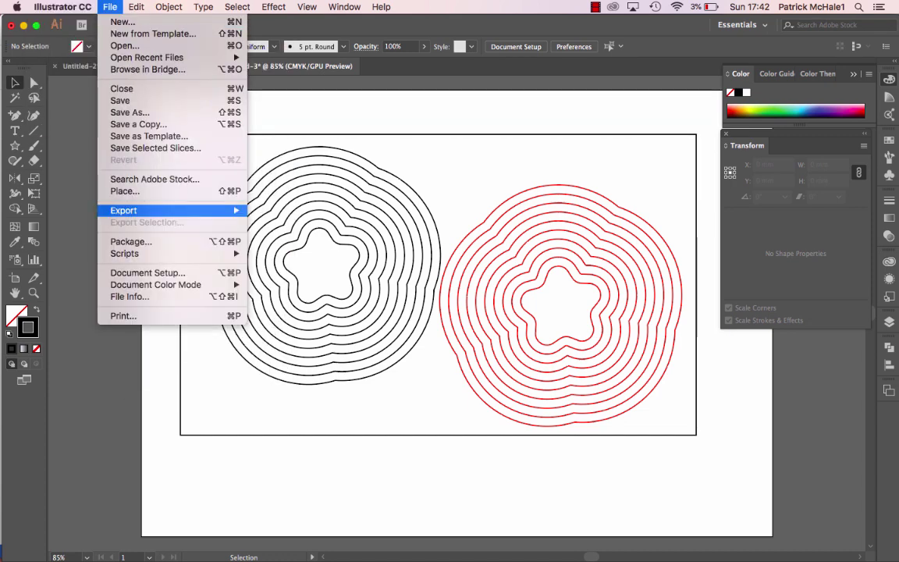
{"action": "mouse_move", "coordinate": [156, 210]}
{"action": "left_click", "coordinate": [292, 222]}
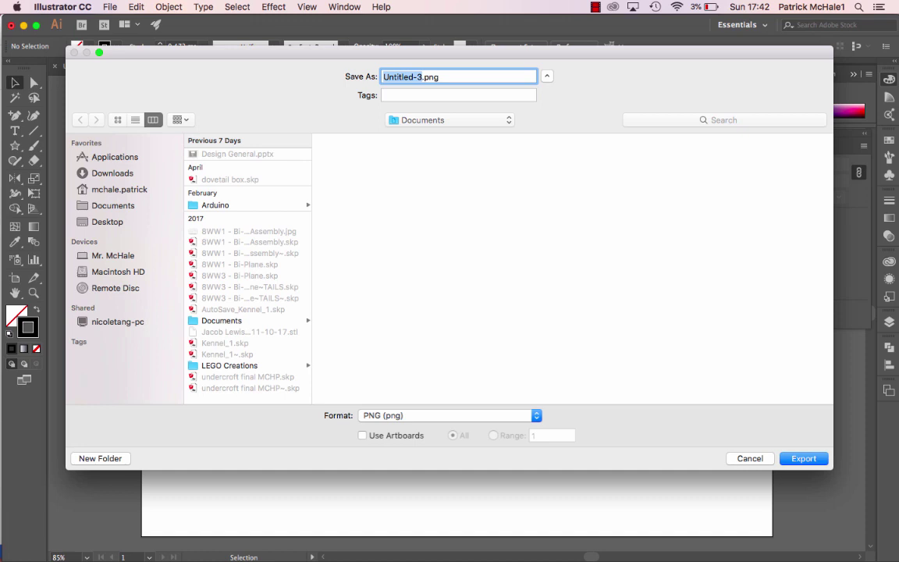
{"action": "left_click", "coordinate": [449, 415]}
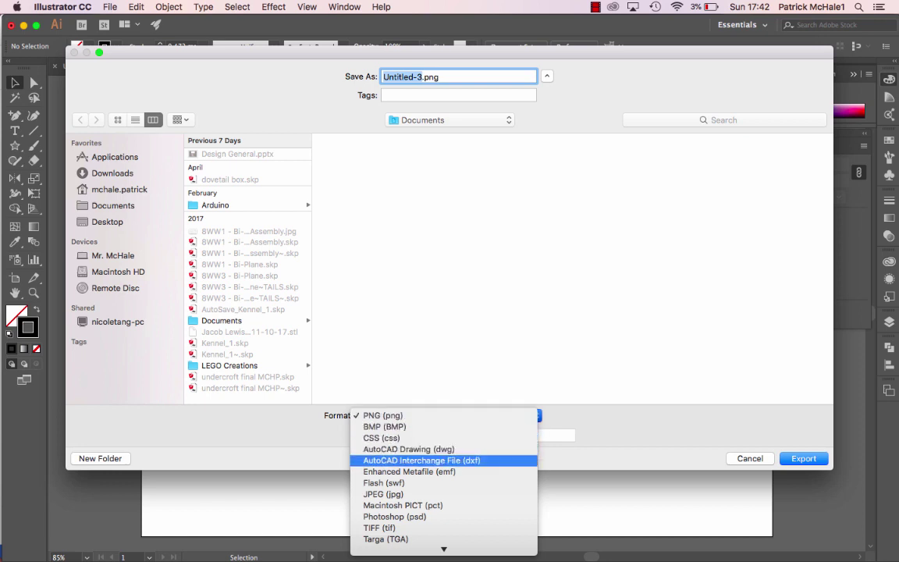
{"action": "key", "text": "Return"}
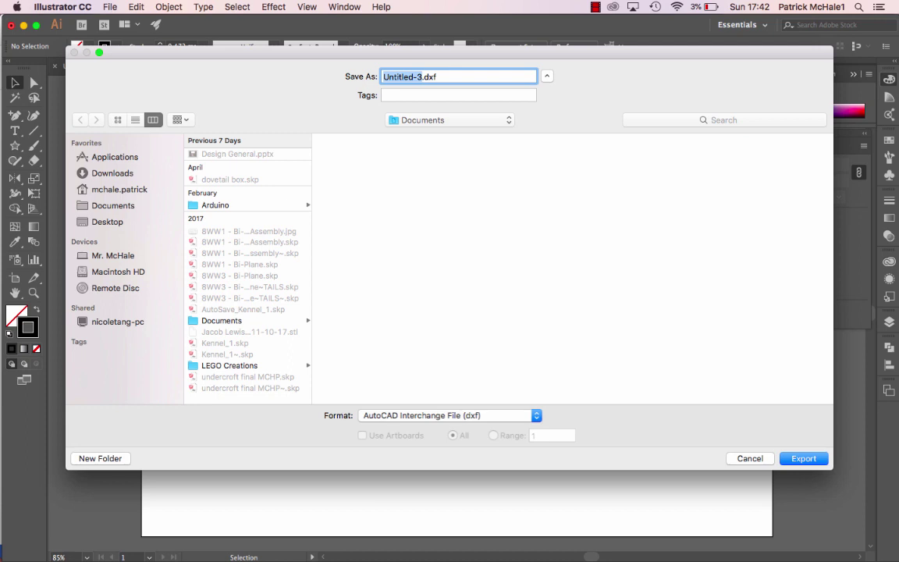
{"action": "type", "text": "FIRST"}
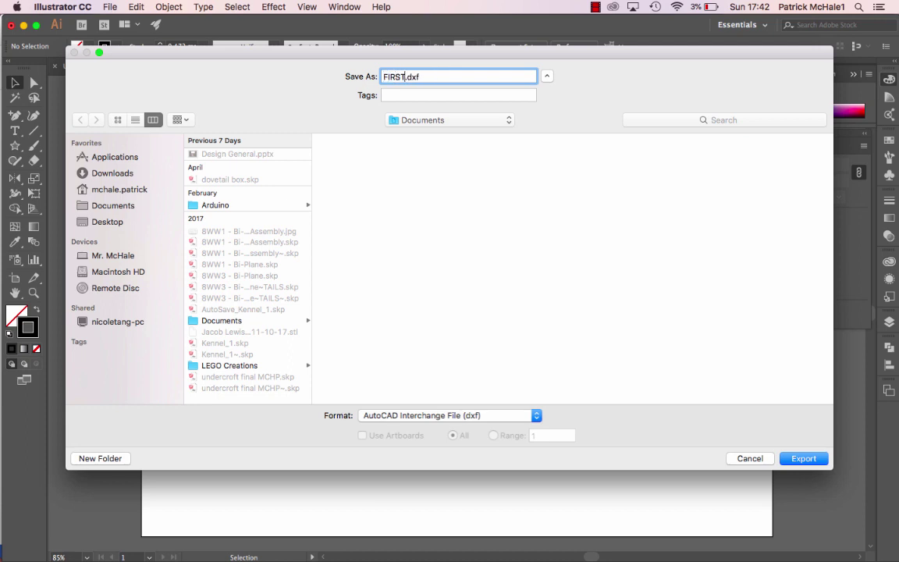
{"action": "type", "text": "_SECOND_BOWL"}
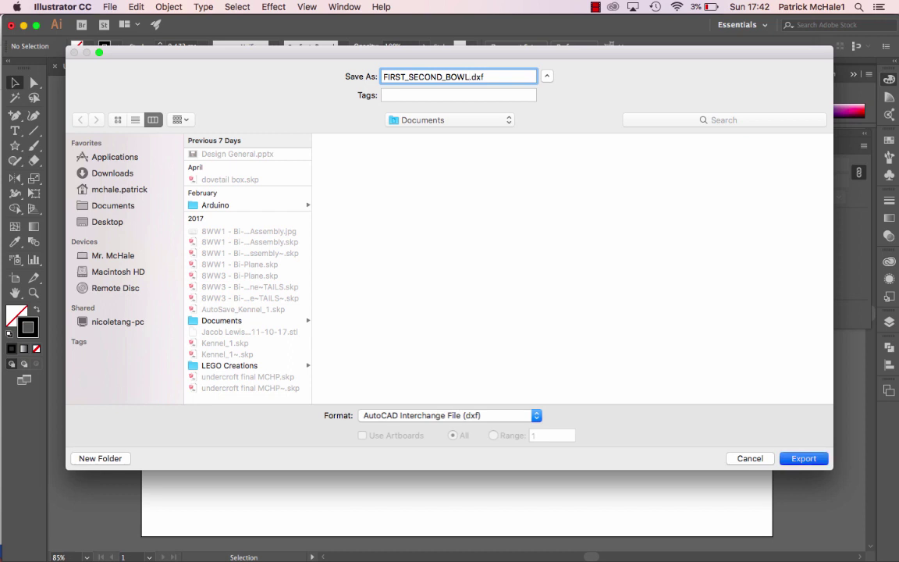
{"action": "key", "text": "Return"}
{"action": "key", "text": "space"}
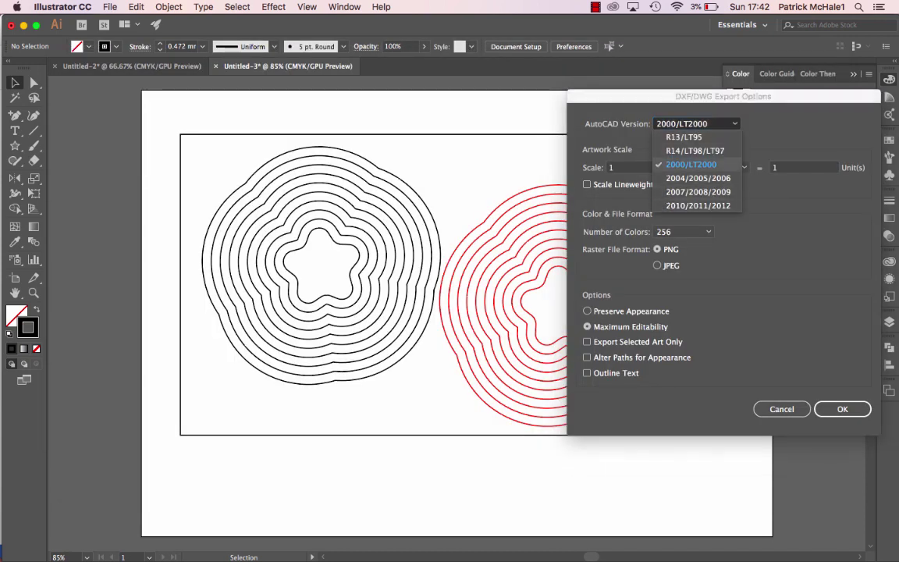
- Accept the DXF export options with AutoCAD 2000/LT2000 and 1:1 millimetre scale
{"action": "key", "text": "Return"}
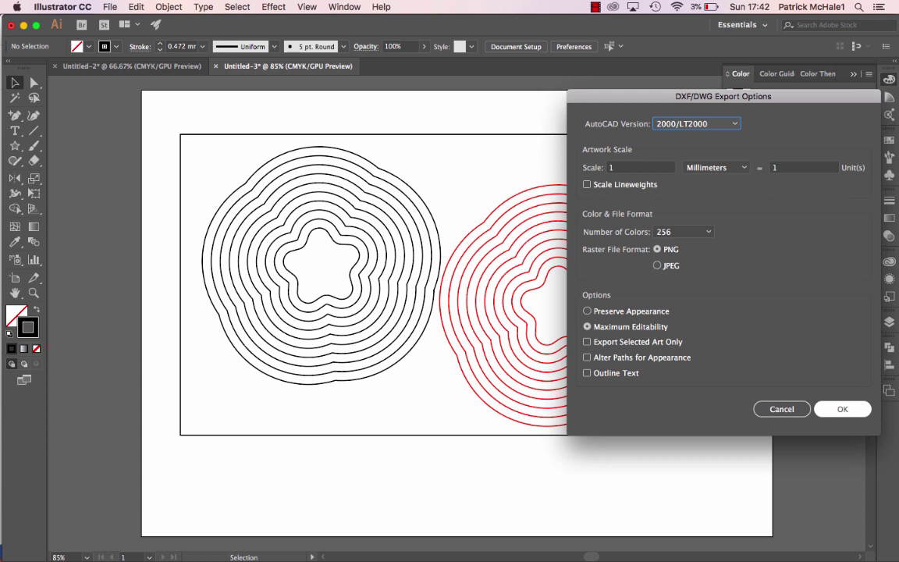
{"action": "key", "text": "Tab"}
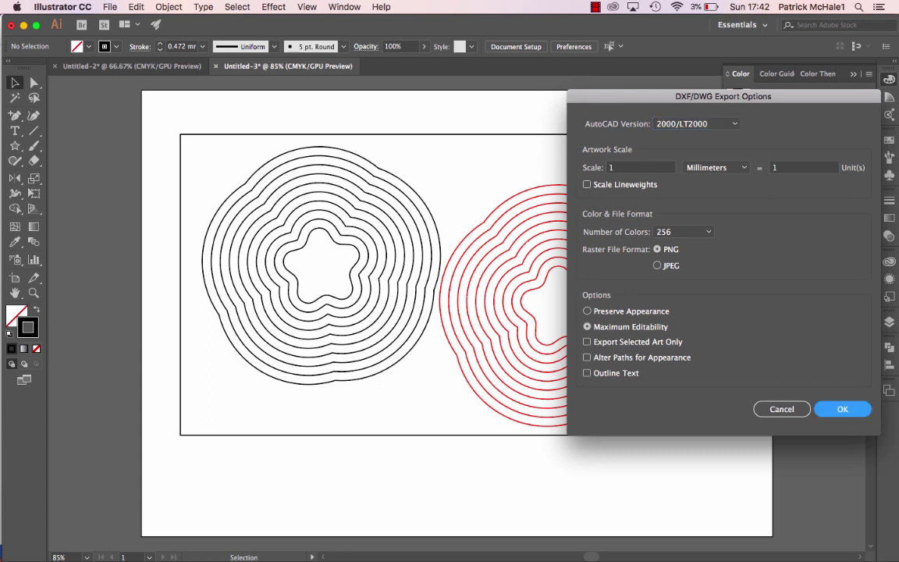
{"action": "key", "text": "Return"}
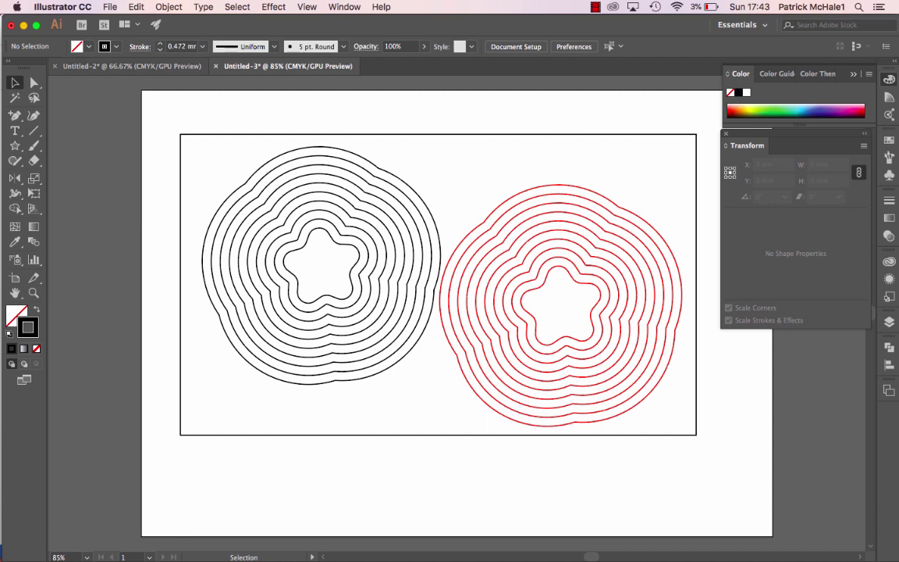
- In the Untitled-2 document, select and then deselect the quadrilateral and polygon on the left
{"action": "left_click", "coordinate": [131, 66]}
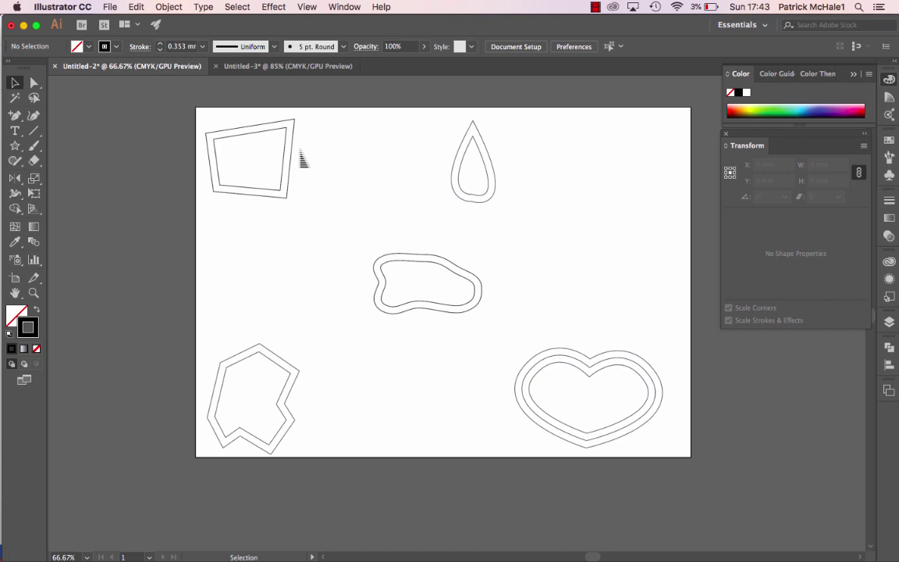
{"action": "left_click_drag", "start_coordinate": [148, 100], "coordinate": [277, 437]}
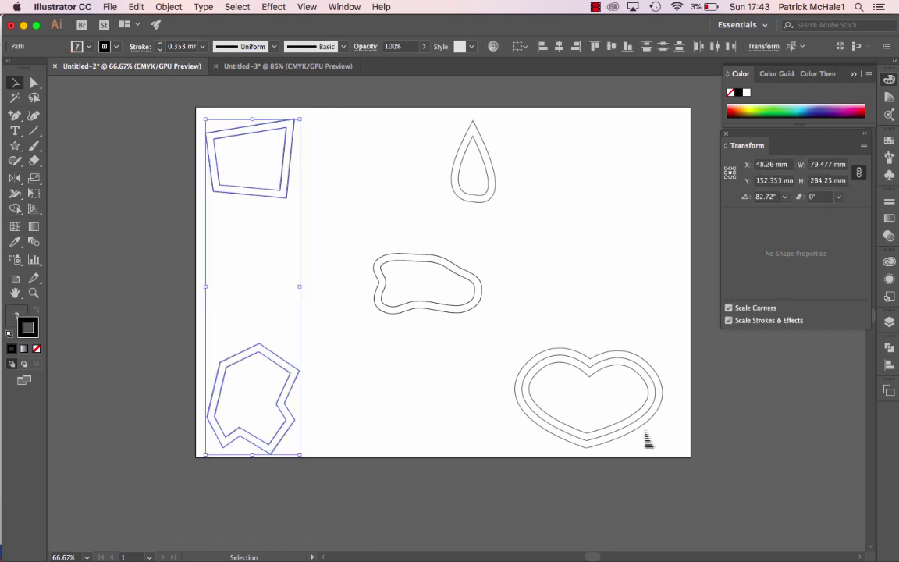
{"action": "left_click", "coordinate": [411, 291]}
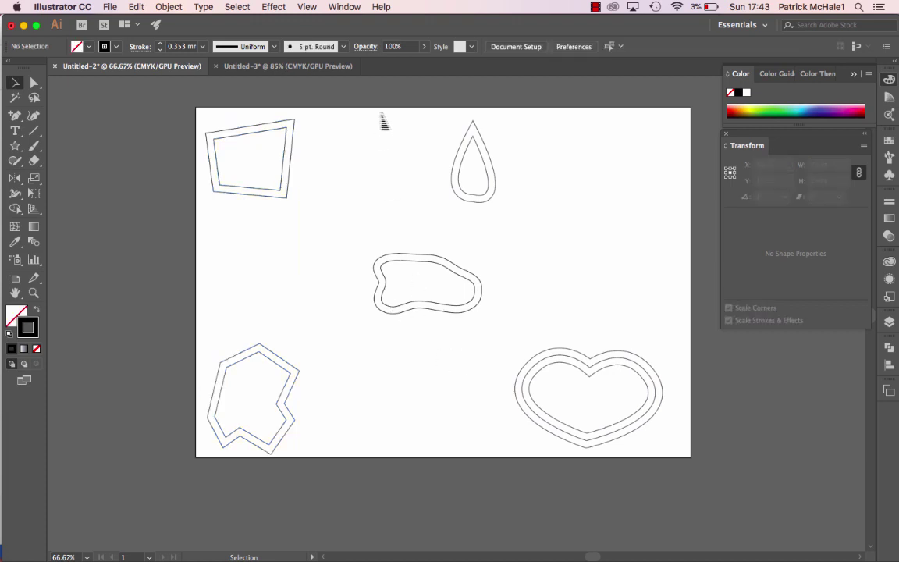
- Select and then deselect the teardrop, blob and heart shapes to inspect them
{"action": "left_click_drag", "start_coordinate": [380, 111], "coordinate": [589, 213]}
{"action": "left_click_drag", "start_coordinate": [629, 267], "coordinate": [671, 474]}
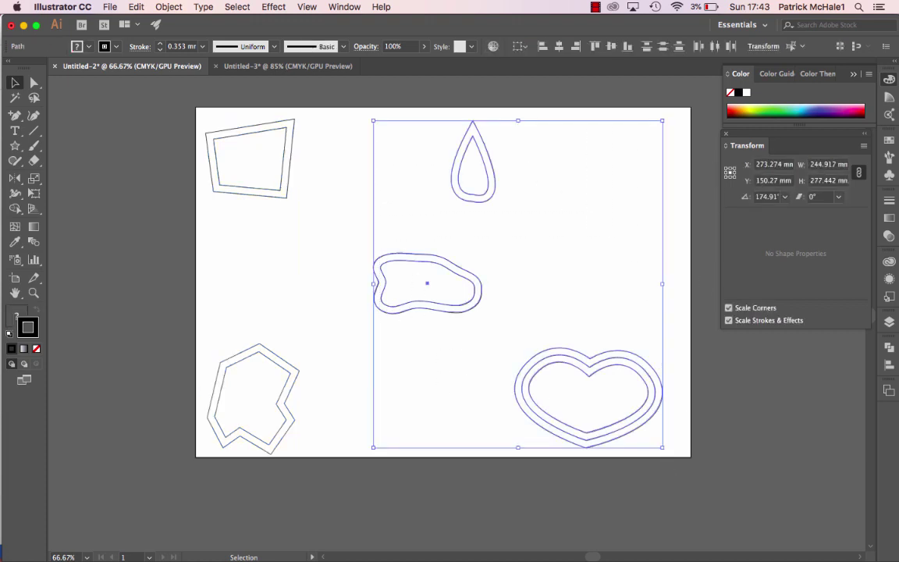
{"action": "left_click", "coordinate": [335, 193]}
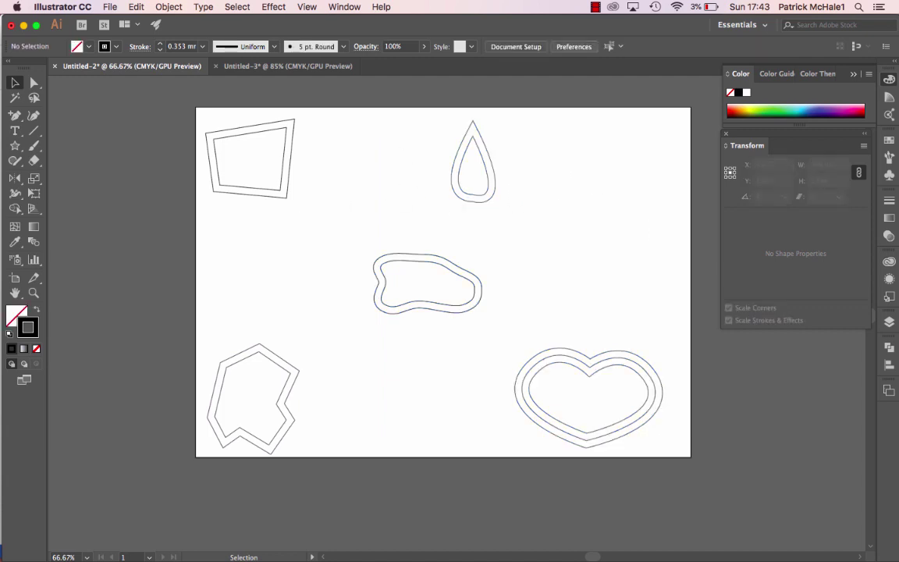
{"action": "left_click", "coordinate": [595, 7]}
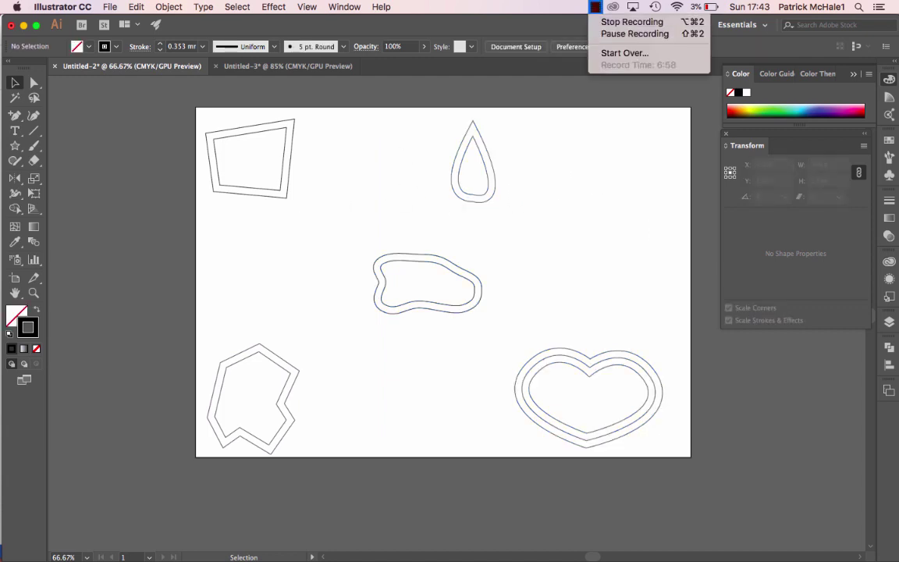